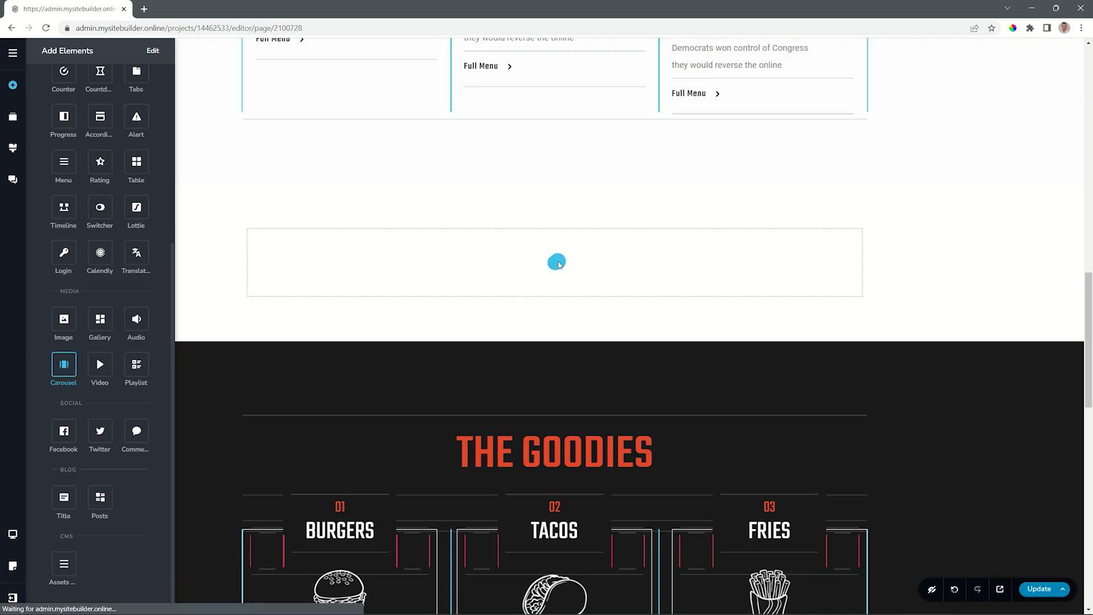
# Preview the carousel's slides using its next arrow and pagination dots.
pyautogui.click(948, 258)
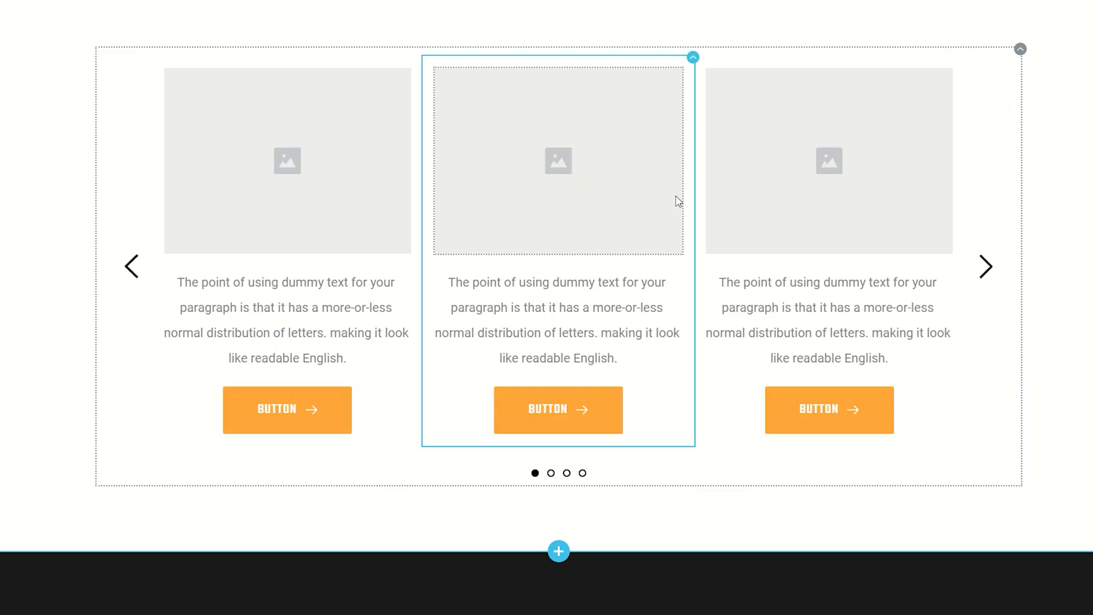
pyautogui.click(988, 276)
pyautogui.click(988, 277)
pyautogui.click(989, 276)
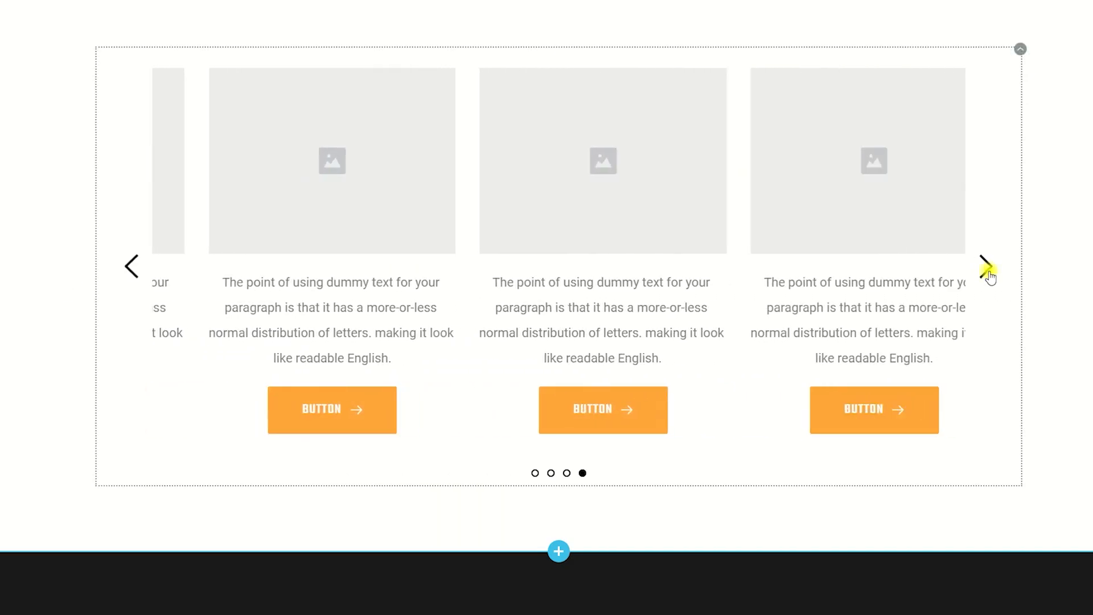
pyautogui.click(988, 276)
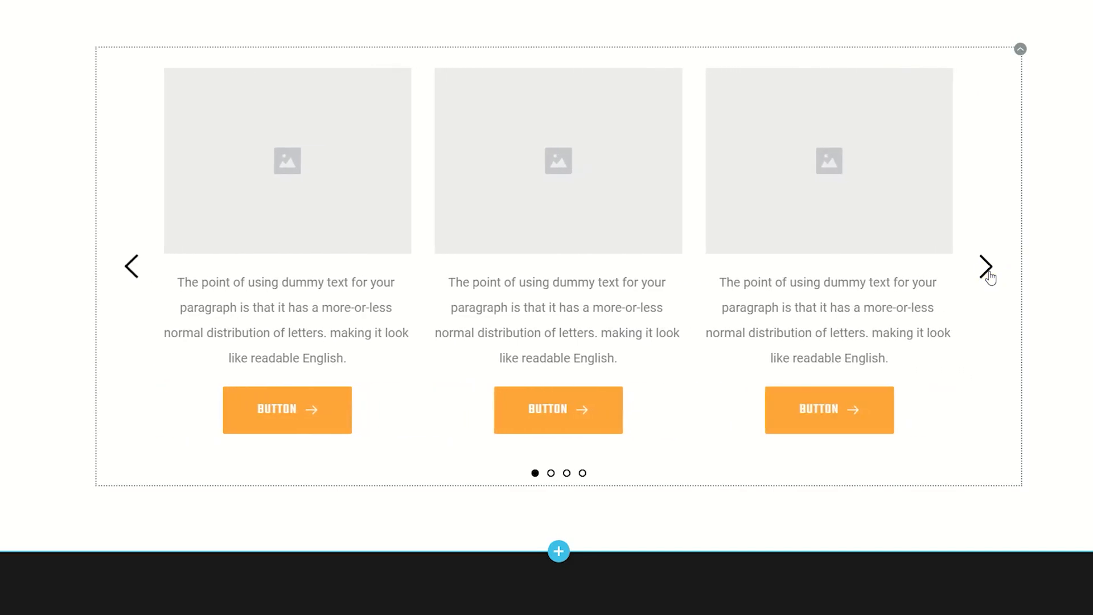
pyautogui.click(551, 473)
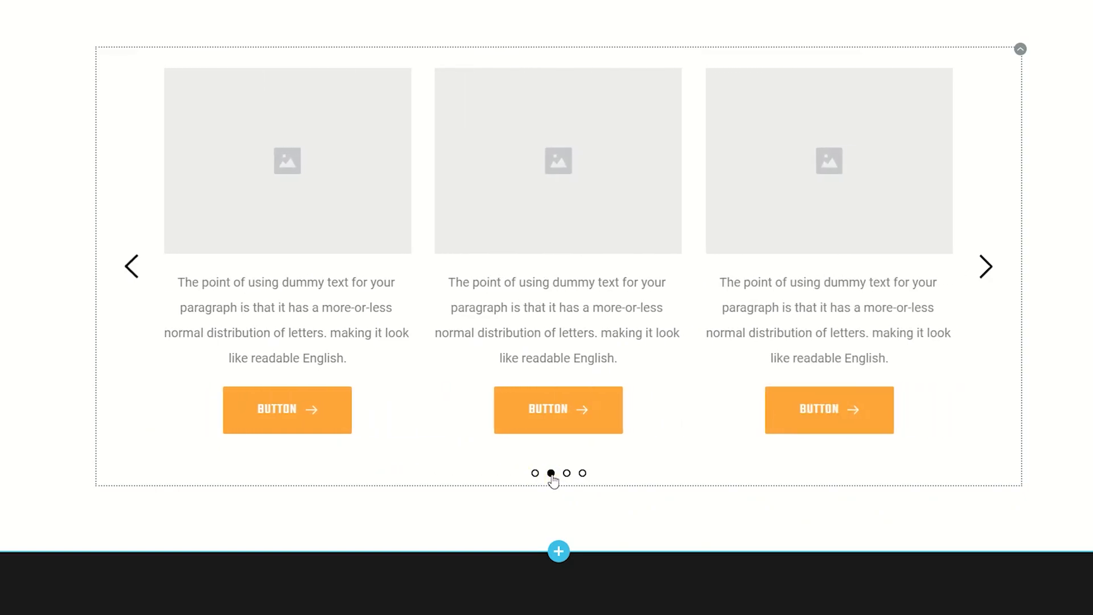
pyautogui.click(567, 474)
pyautogui.click(582, 473)
pyautogui.click(535, 474)
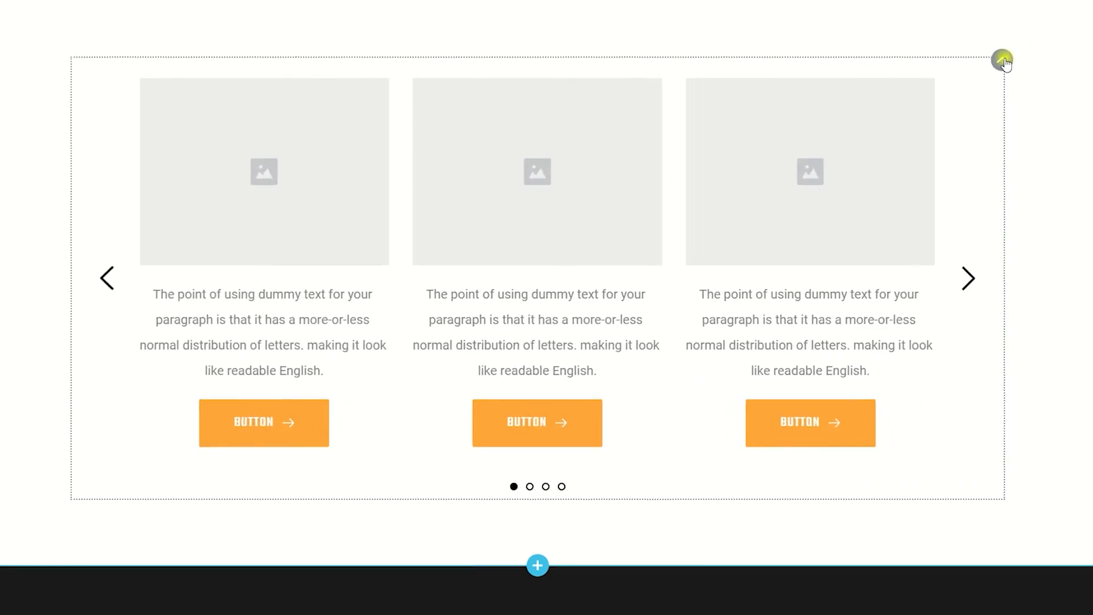
# Open the carousel settings and switch Auto Play on and back off.
pyautogui.moveTo(1020, 53)
pyautogui.click(909, 114)
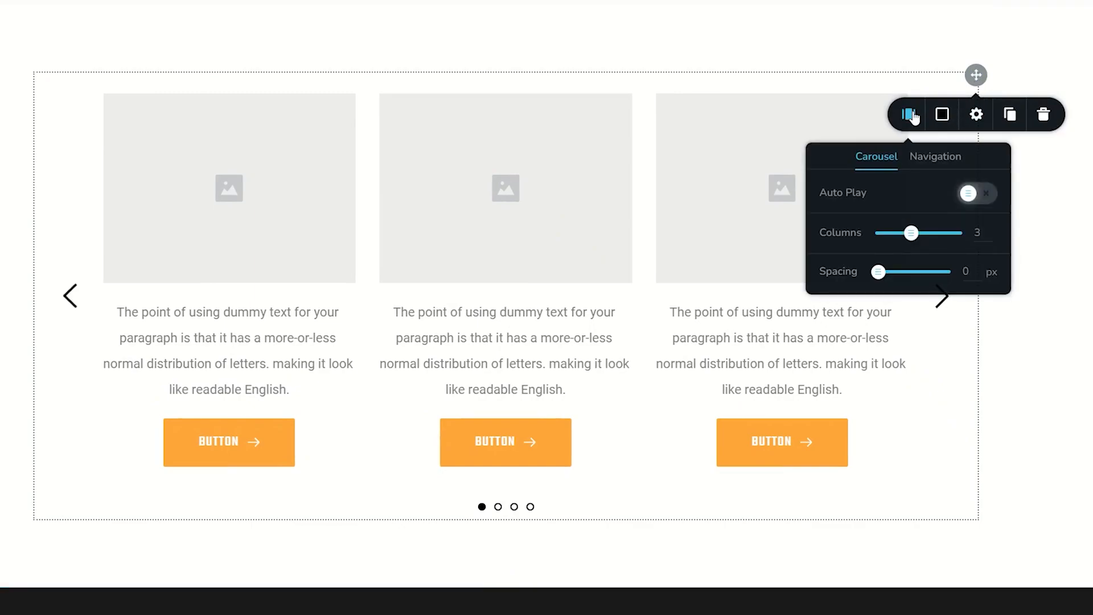
pyautogui.click(966, 196)
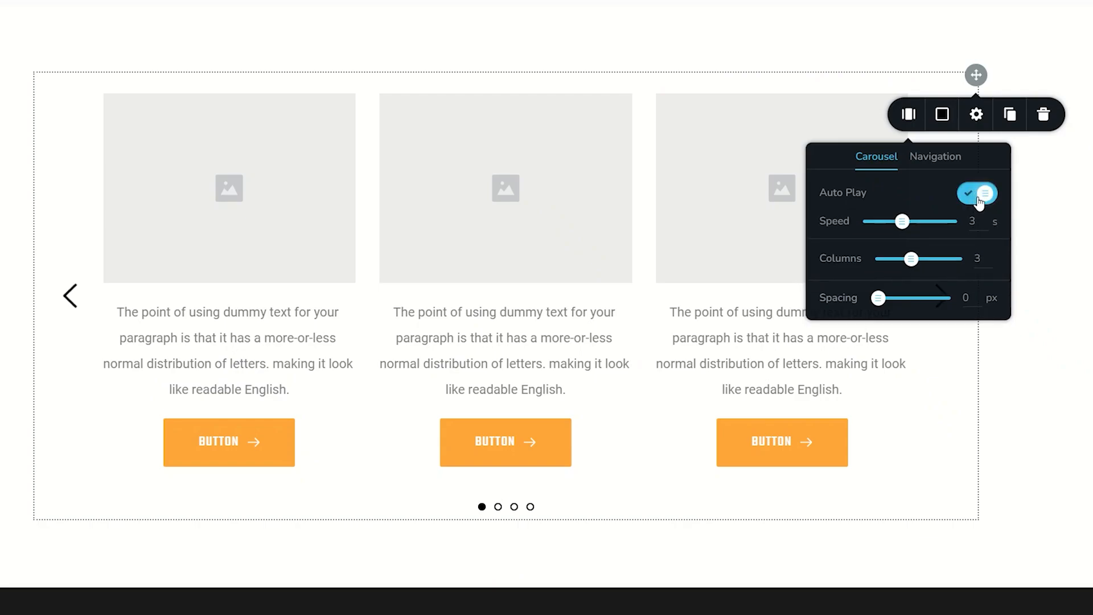
pyautogui.click(978, 196)
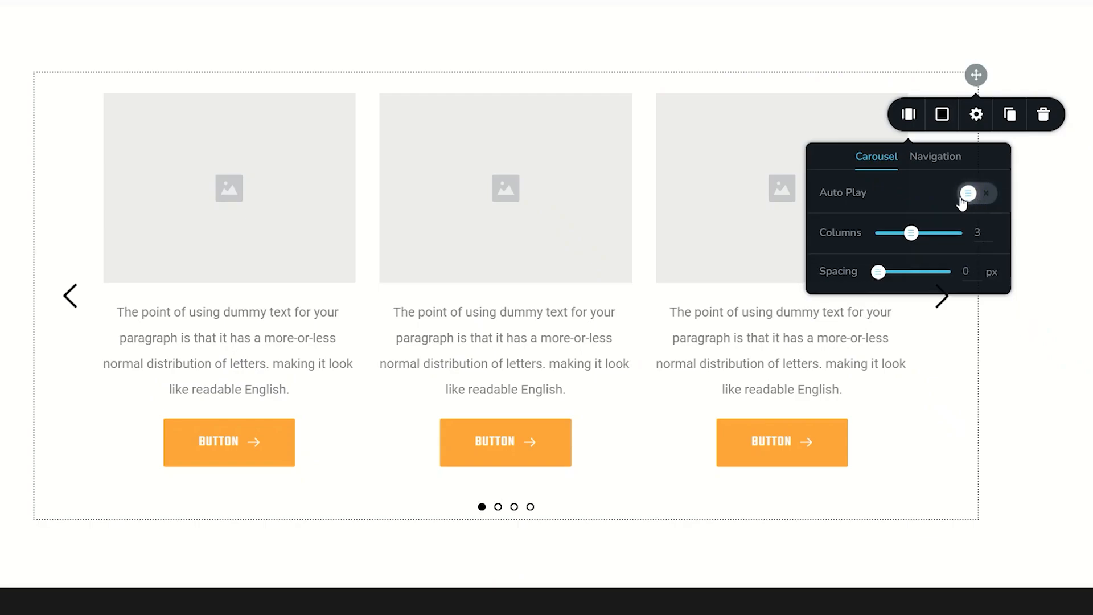
# Set the carousel to 3 columns with 15 px spacing between slides.
pyautogui.moveTo(911, 233); pyautogui.dragTo(923, 233)
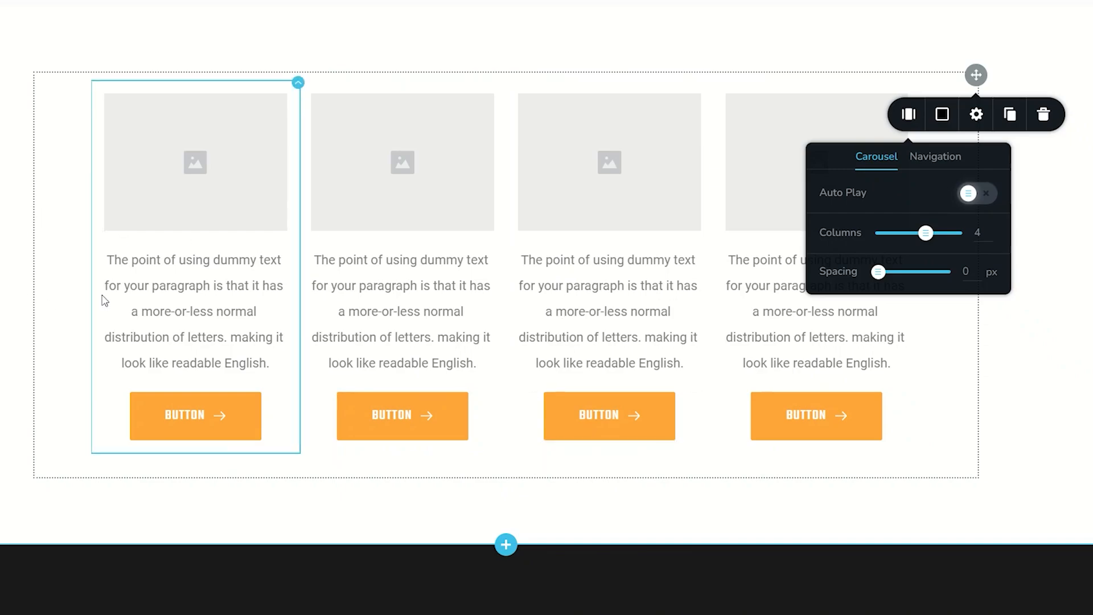
pyautogui.moveTo(926, 233)
pyautogui.mouseDown()
pyautogui.moveTo(962, 231)
pyautogui.moveTo(911, 235)
pyautogui.mouseUp()
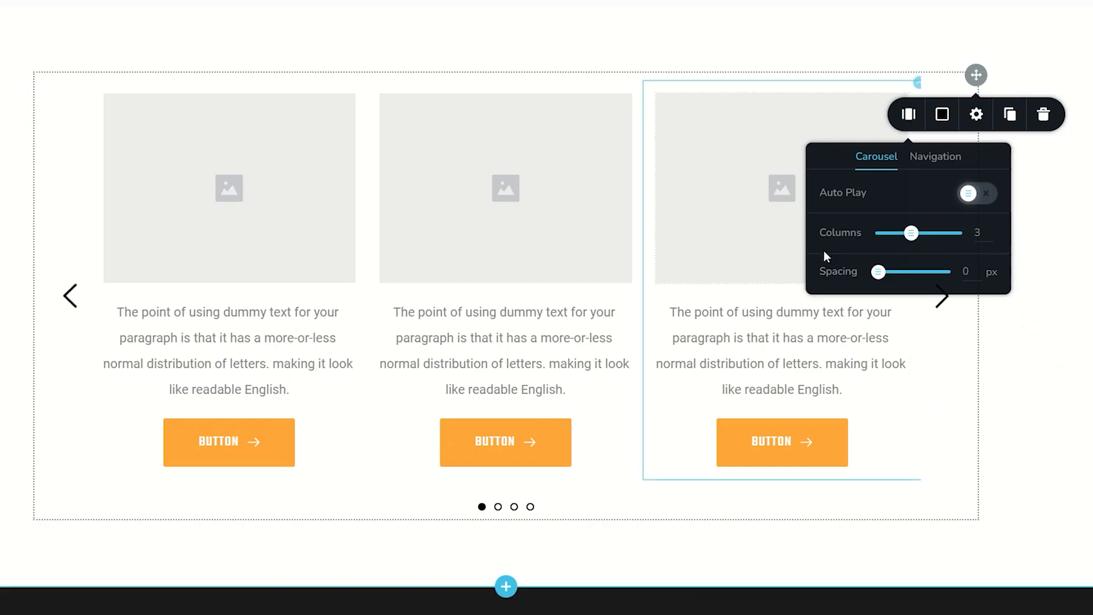
pyautogui.click(912, 234)
pyautogui.moveTo(912, 233); pyautogui.dragTo(896, 234)
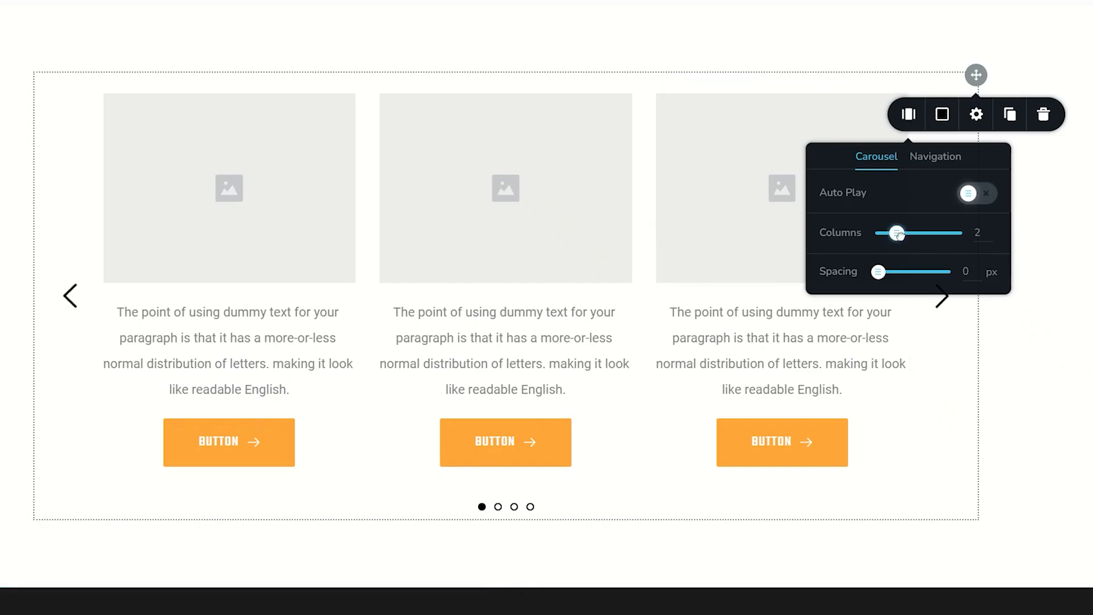
pyautogui.moveTo(842, 188); pyautogui.dragTo(833, 221)
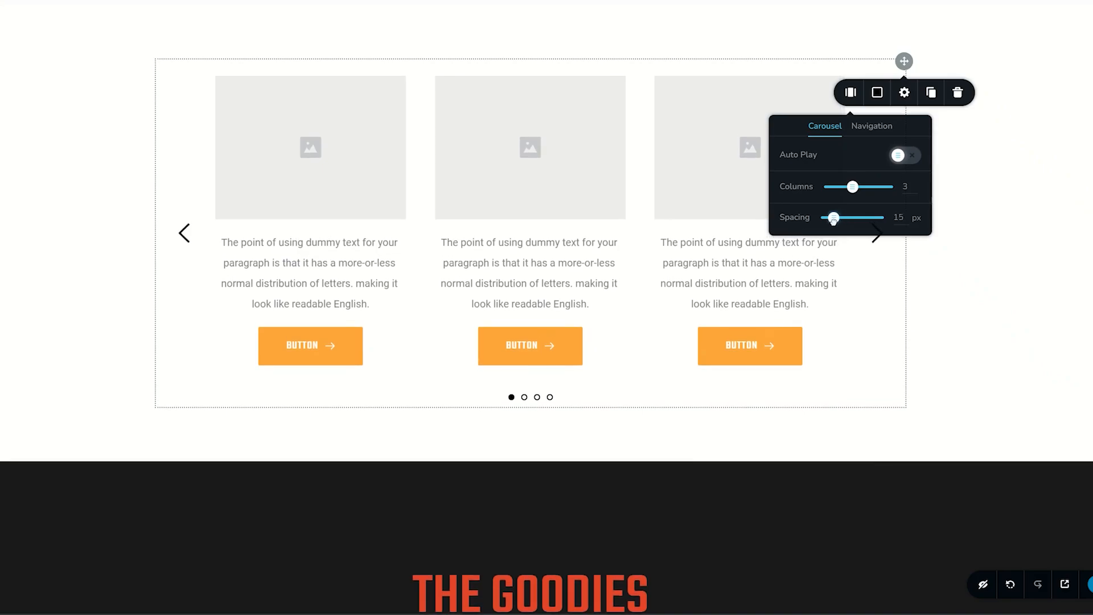
# Set the navigation arrow spacing to 19 px, trying Heavy and Tail arrow styles before keeping Thin.
pyautogui.click(868, 129)
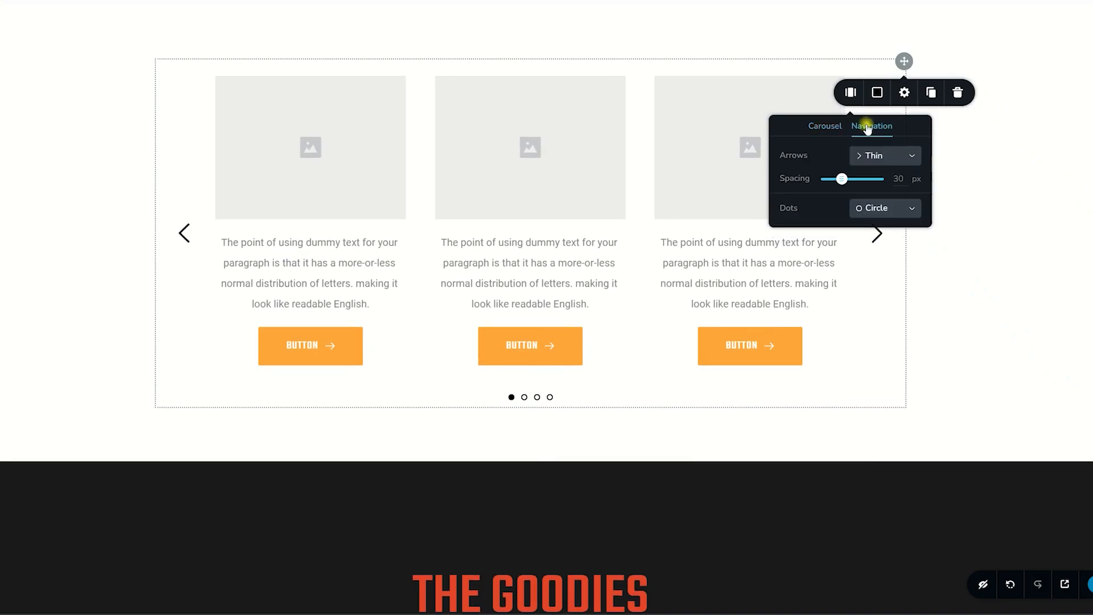
pyautogui.click(867, 156)
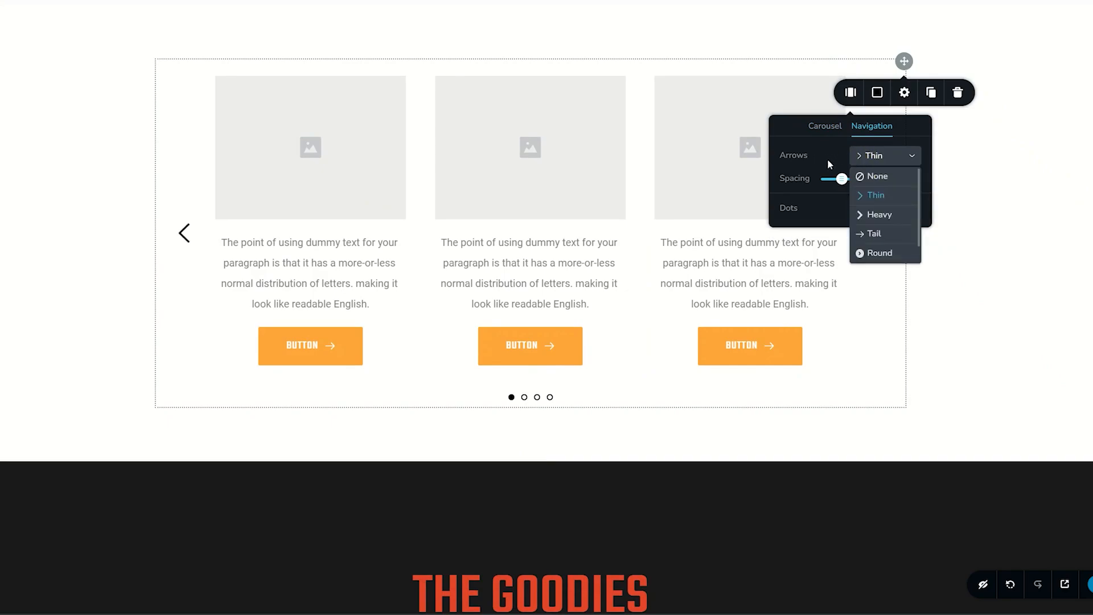
pyautogui.click(883, 214)
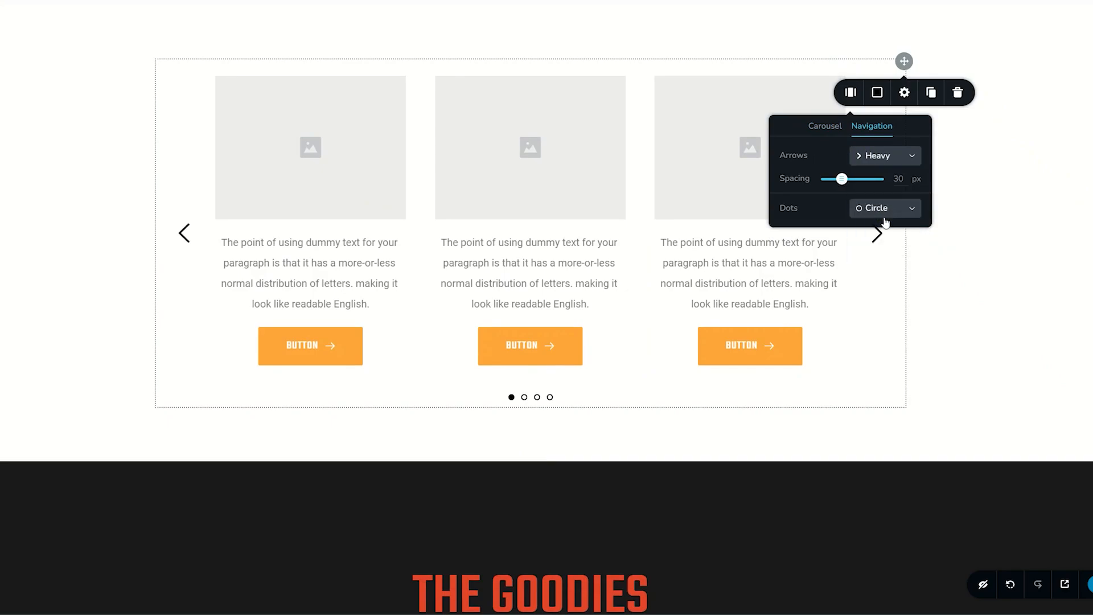
pyautogui.click(885, 160)
pyautogui.click(875, 232)
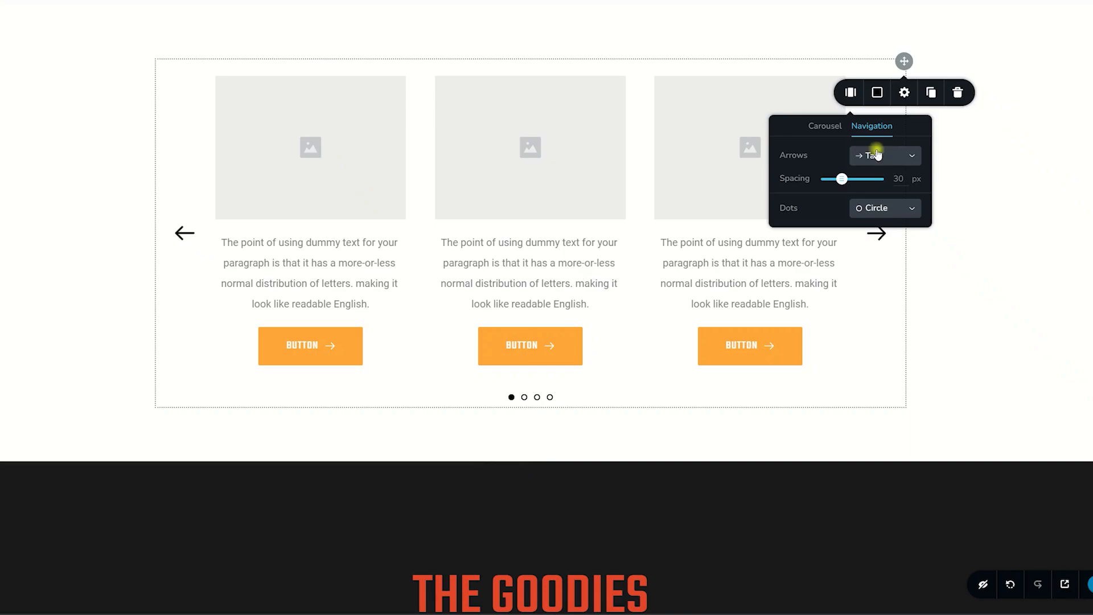
pyautogui.click(877, 154)
pyautogui.click(877, 195)
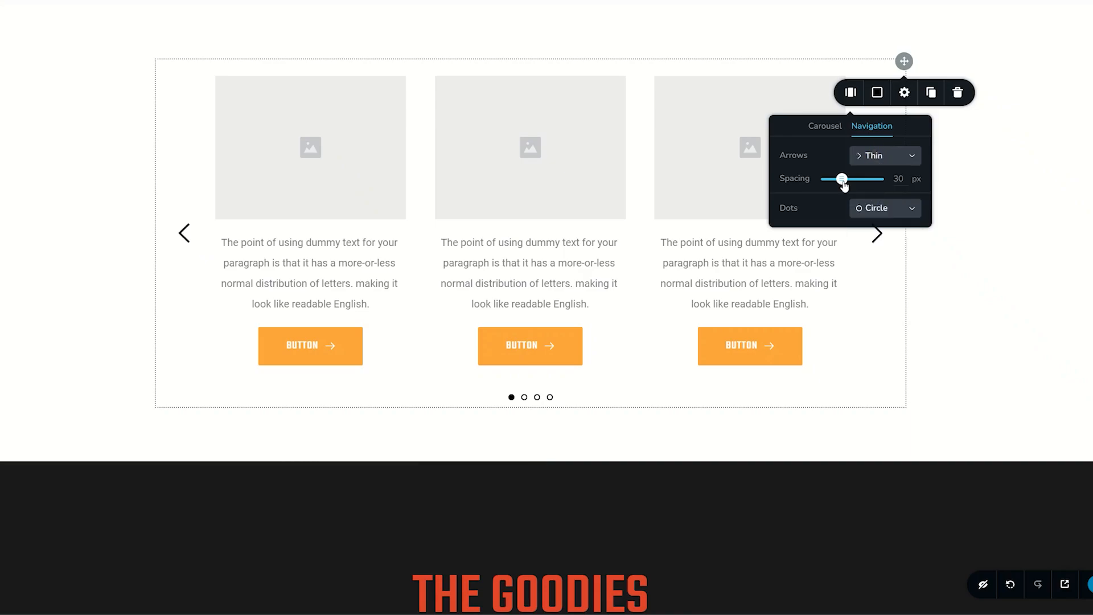
pyautogui.moveTo(843, 180)
pyautogui.mouseDown()
pyautogui.moveTo(864, 180)
pyautogui.moveTo(836, 179)
pyautogui.mouseUp()
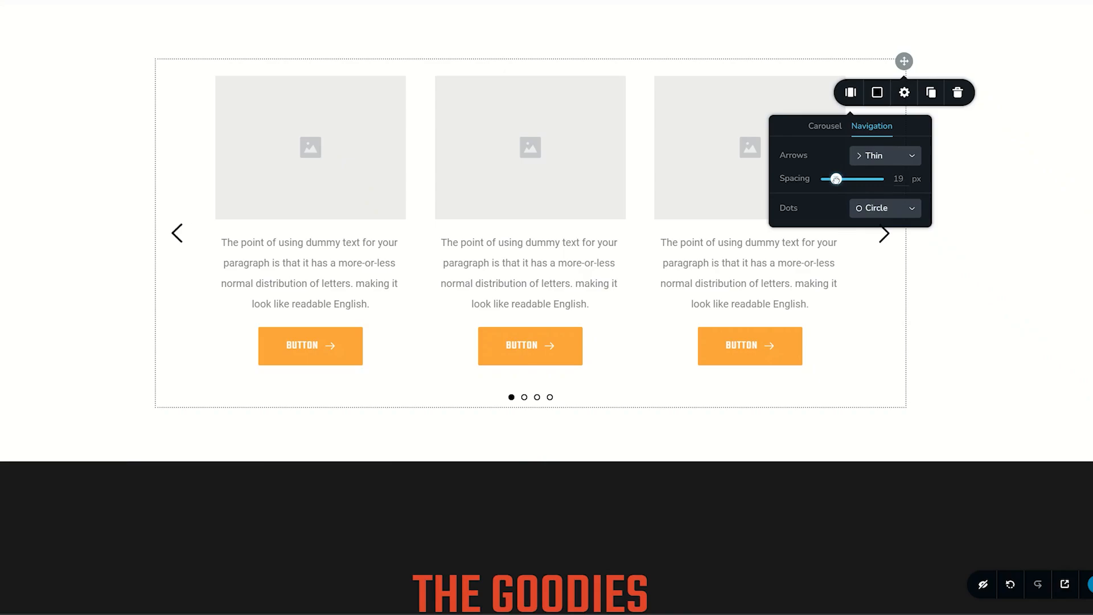
# Try the None and Square dot styles before returning the dots to Circle.
pyautogui.click(877, 209)
pyautogui.click(871, 230)
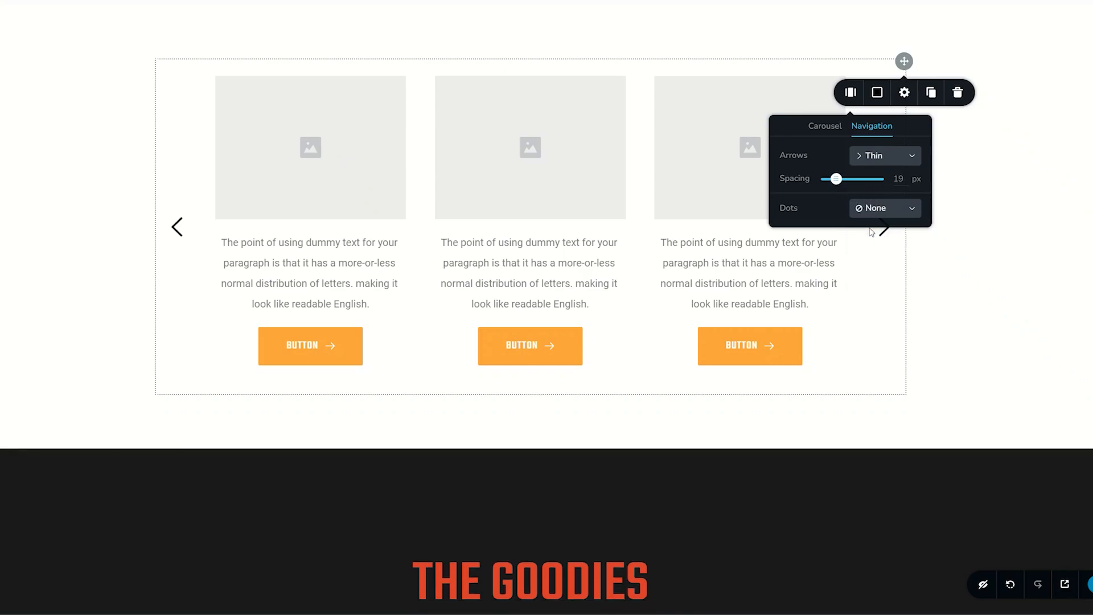
pyautogui.click(872, 208)
pyautogui.click(883, 287)
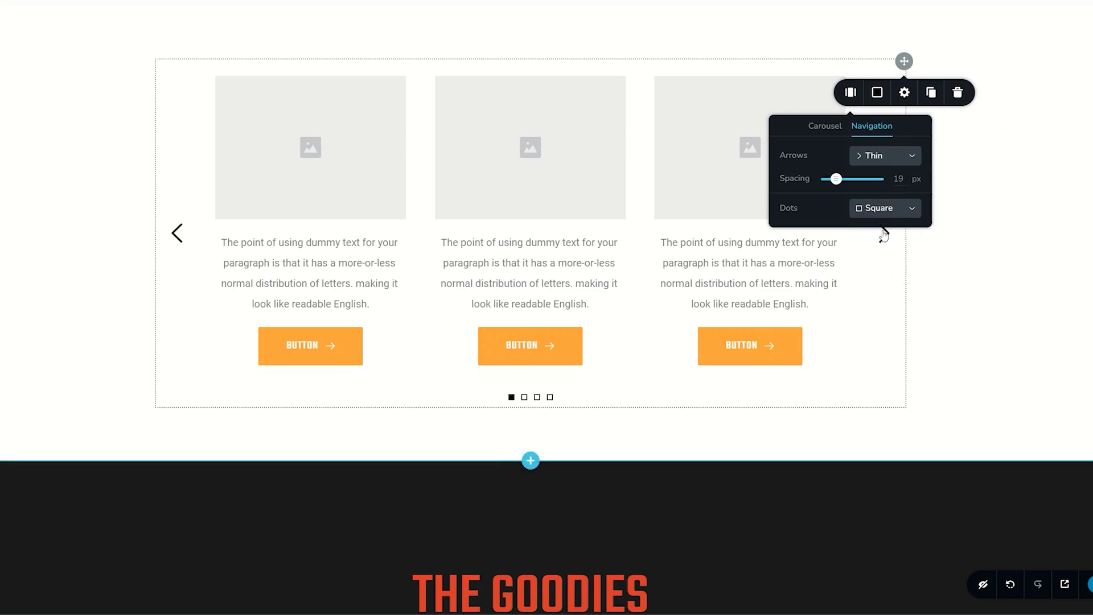
pyautogui.click(881, 210)
pyautogui.click(879, 249)
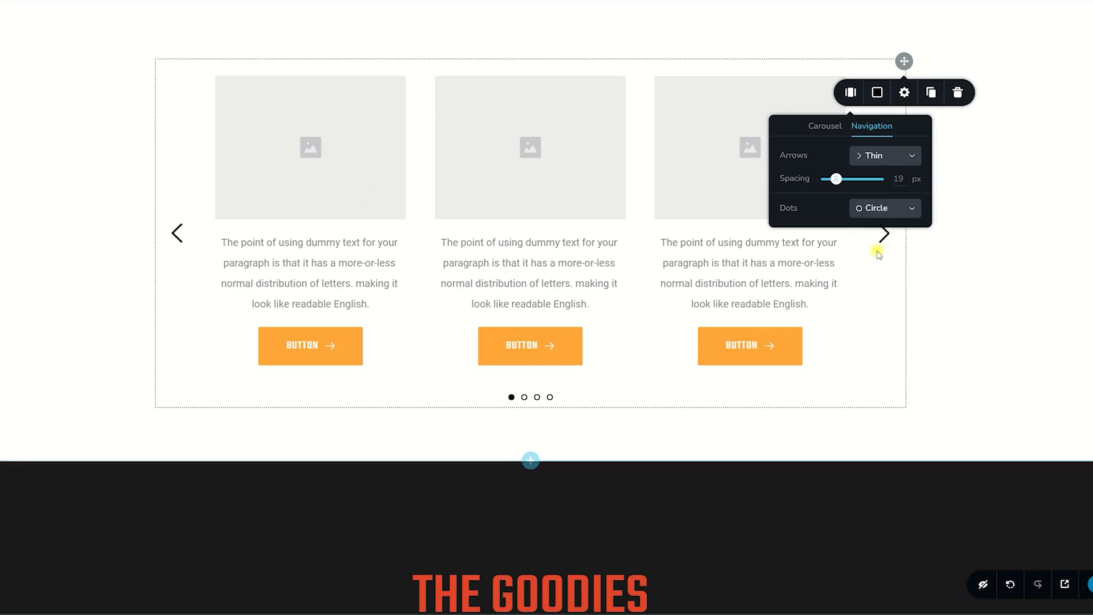
# Color the carousel arrows #e44529 and the pagination dots #ffa63a.
pyautogui.click(877, 92)
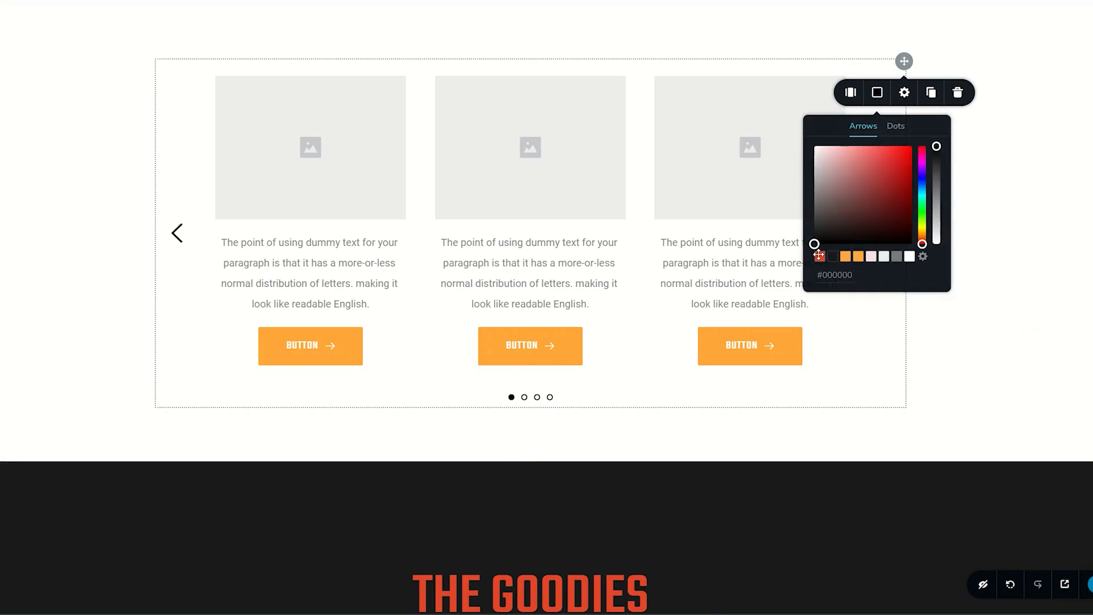
pyautogui.click(819, 256)
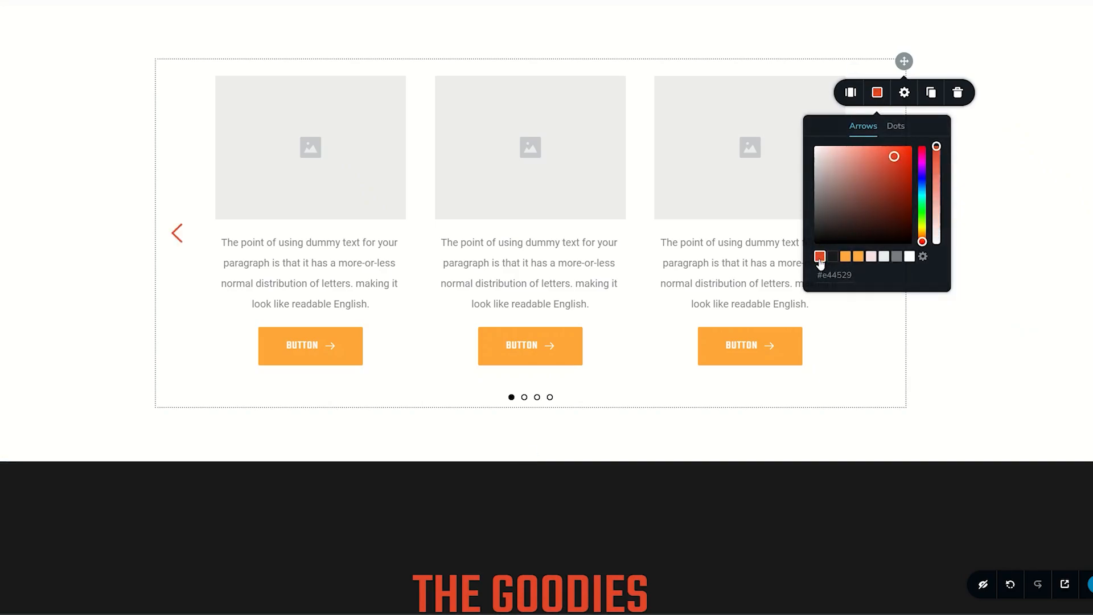
pyautogui.click(894, 131)
pyautogui.click(858, 257)
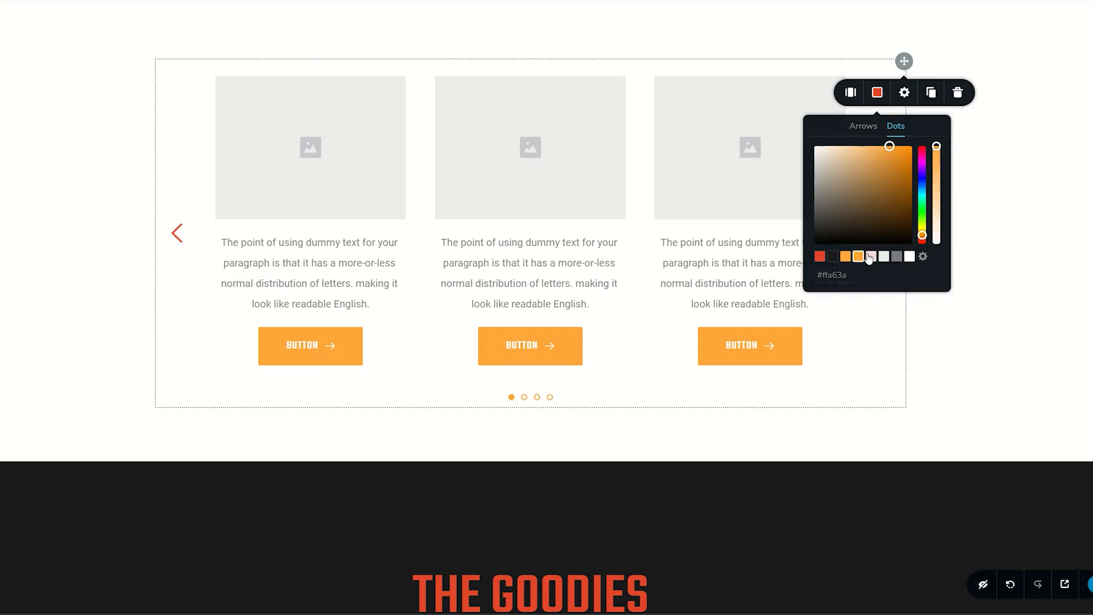
# Add a Text element and a Line divider above the image in the first slide.
pyautogui.click(306, 146)
pyautogui.click(342, 283)
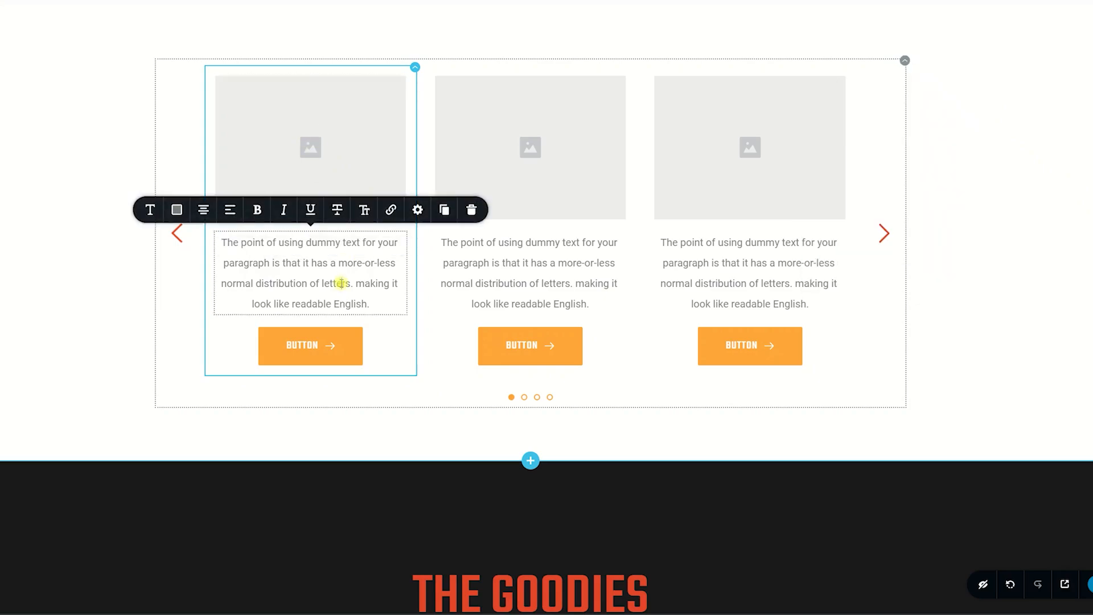
pyautogui.click(319, 345)
pyautogui.click(327, 166)
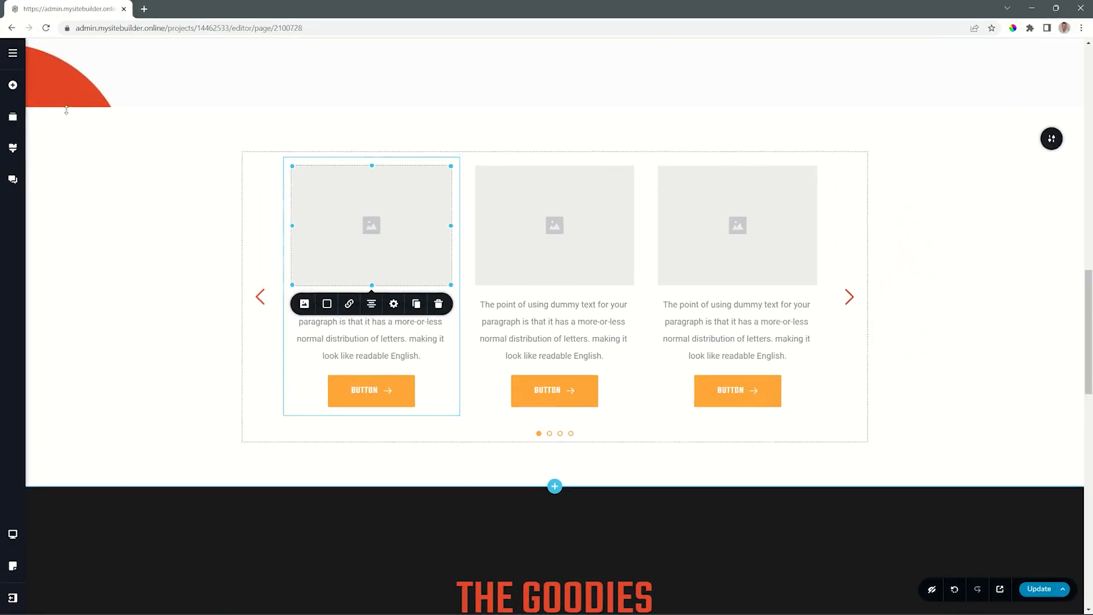
pyautogui.click(12, 85)
pyautogui.moveTo(63, 198); pyautogui.dragTo(320, 165)
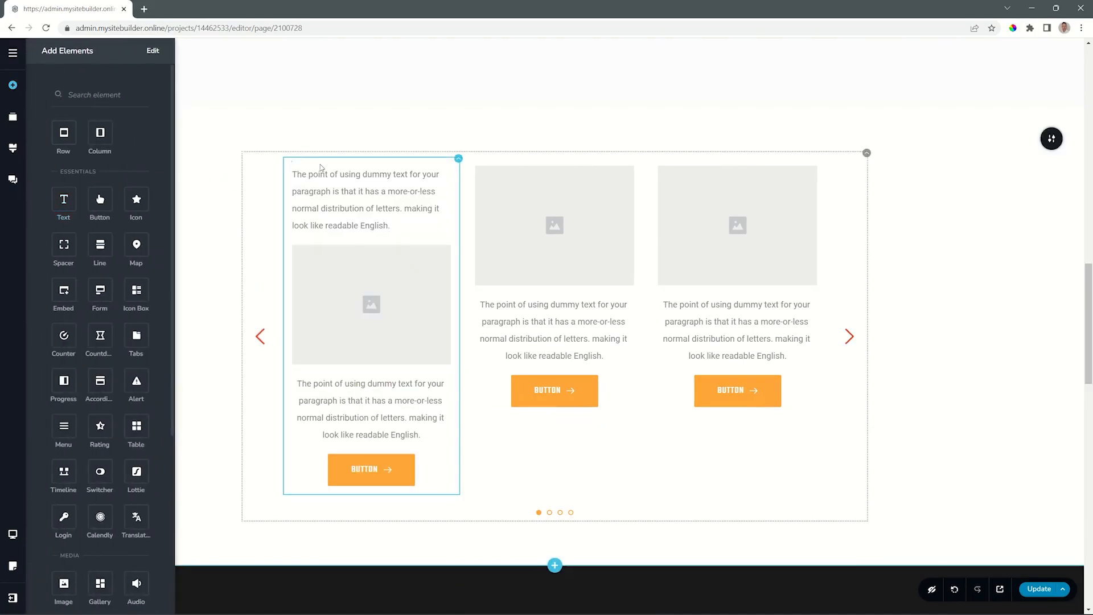
pyautogui.moveTo(100, 246); pyautogui.dragTo(298, 242)
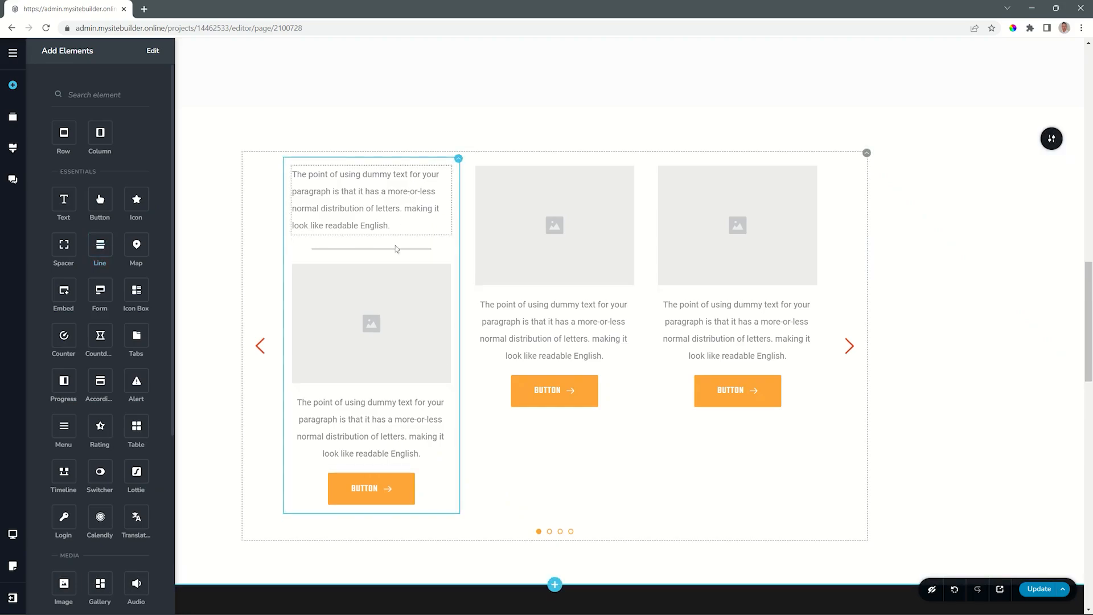
# Delete the original paragraph below the first slide's image.
pyautogui.click(373, 410)
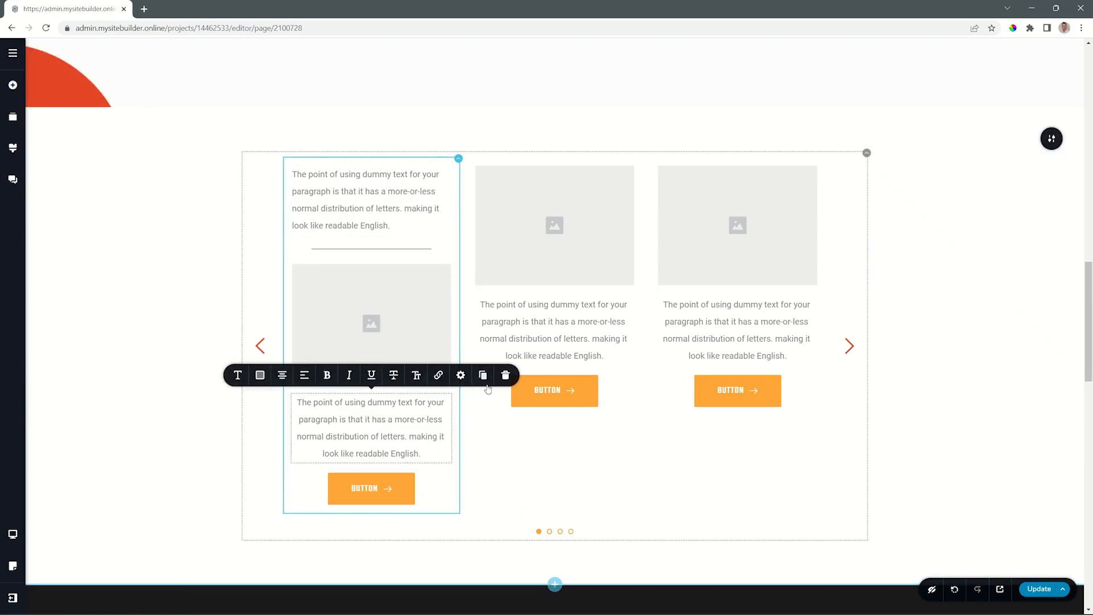
pyautogui.click(505, 374)
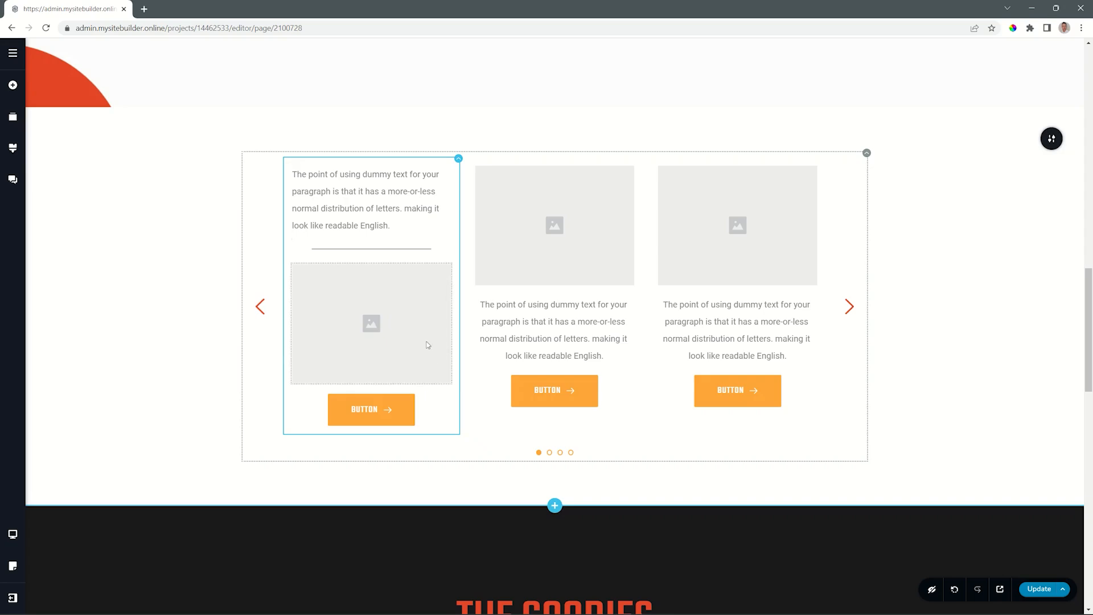
# Duplicate the edited first slide and delete the old unedited slide after it.
pyautogui.moveTo(456, 164)
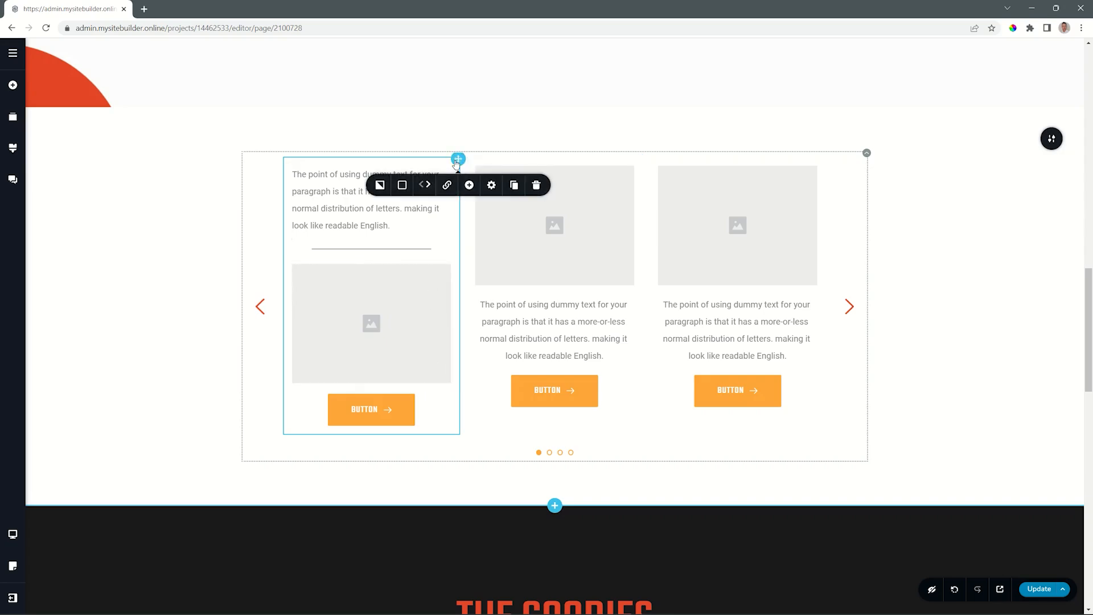
pyautogui.click(513, 185)
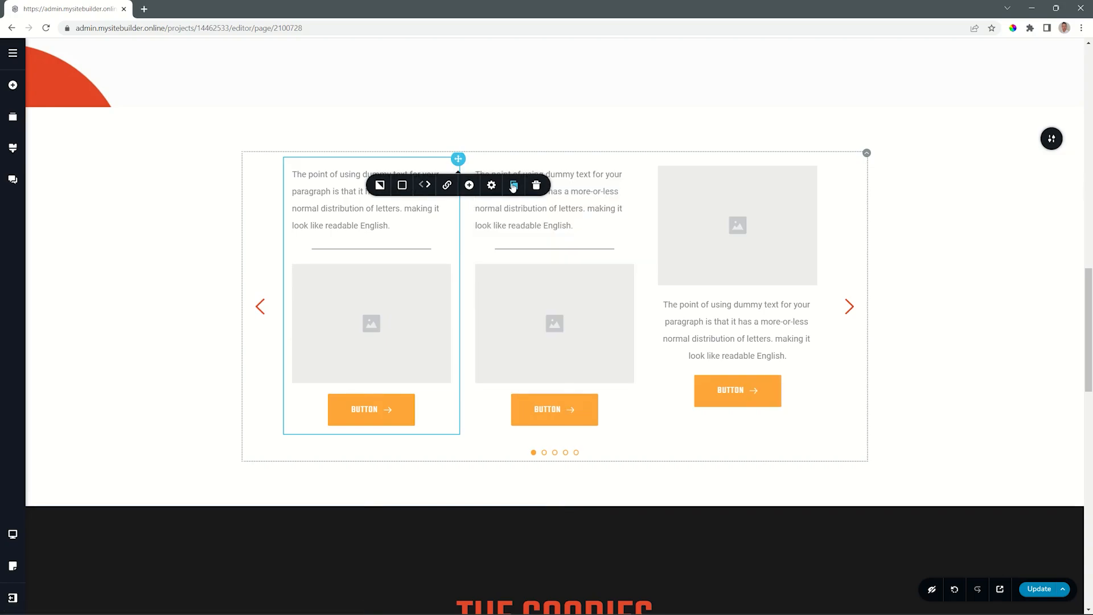
pyautogui.moveTo(825, 158)
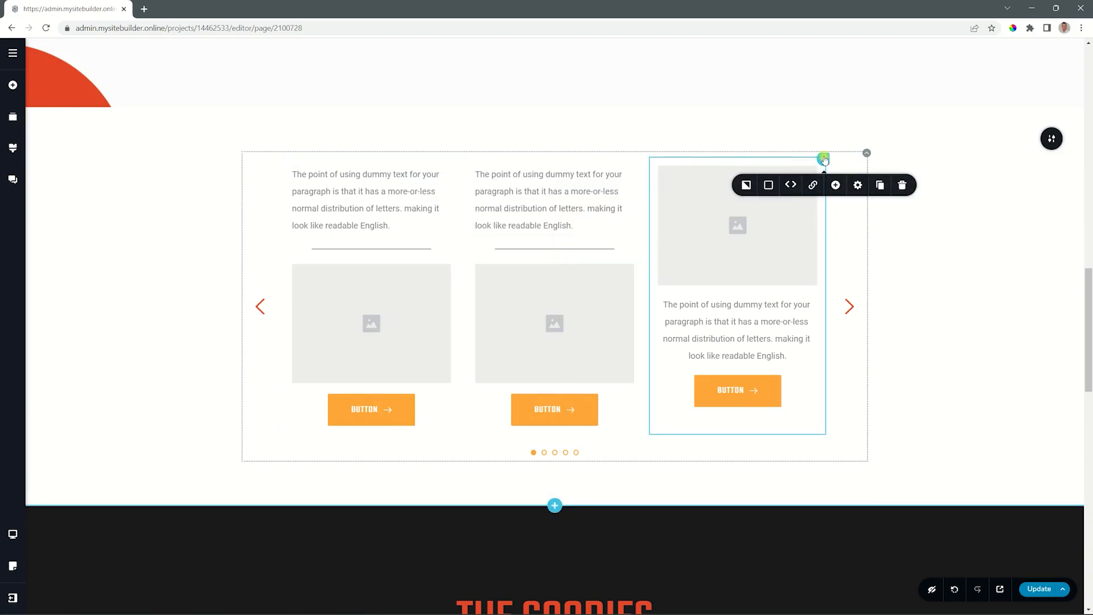
pyautogui.click(902, 186)
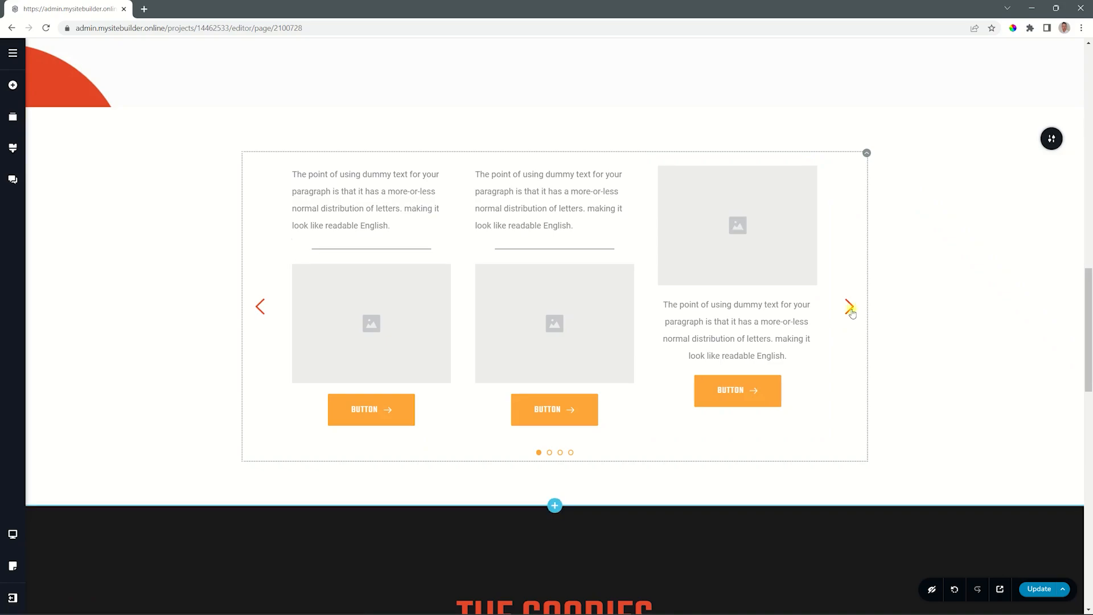
# Advance the carousel to preview the following slides.
pyautogui.click(849, 308)
pyautogui.click(850, 306)
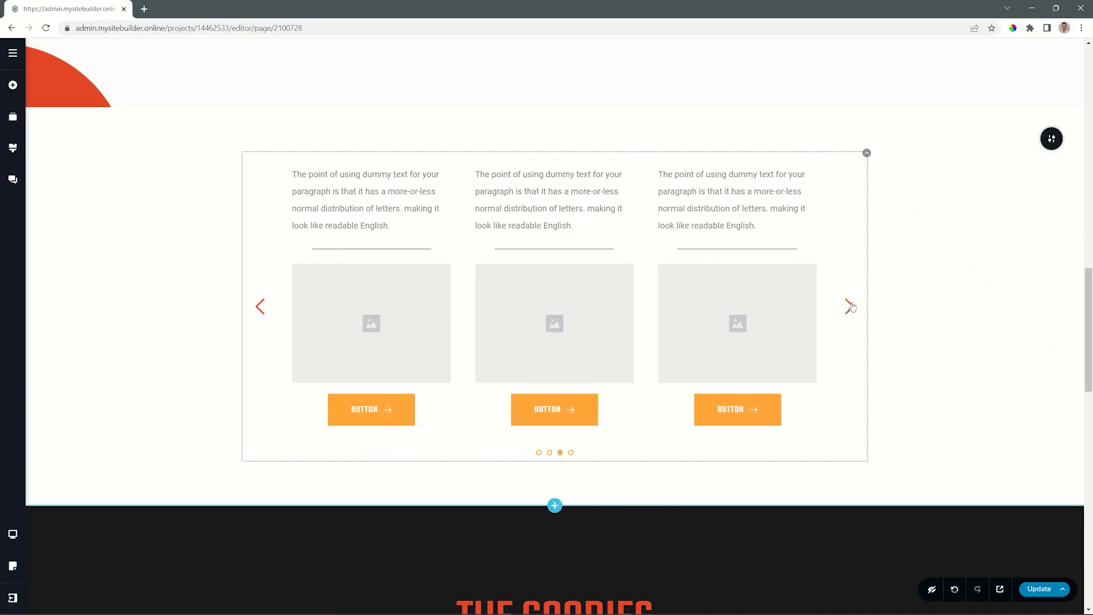
# Return to the first slide and change its paragraph text colour to red.
pyautogui.click(260, 310)
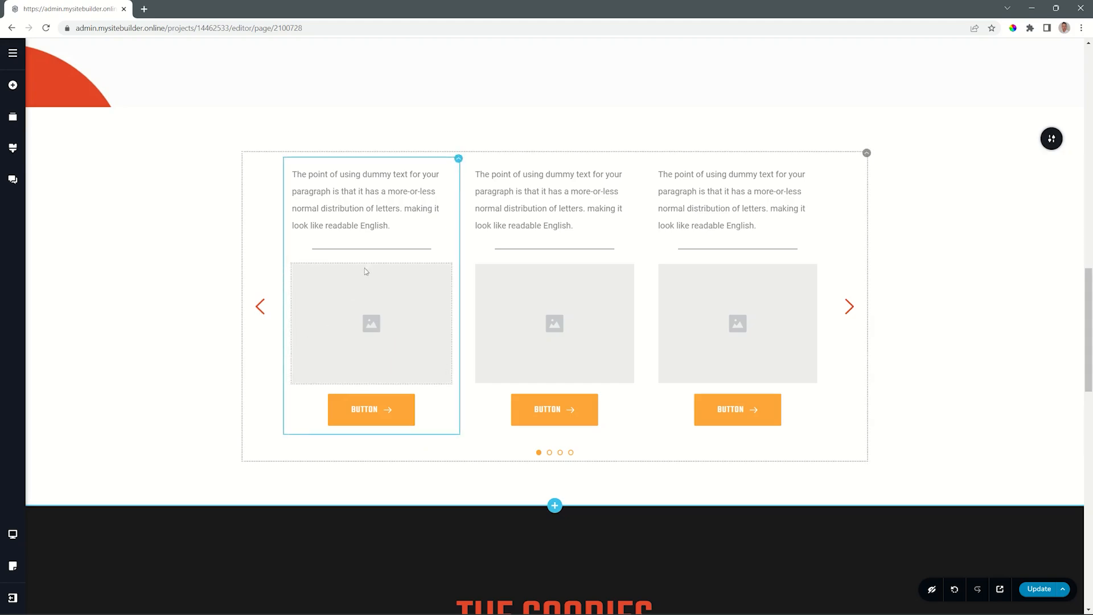
pyautogui.click(458, 159)
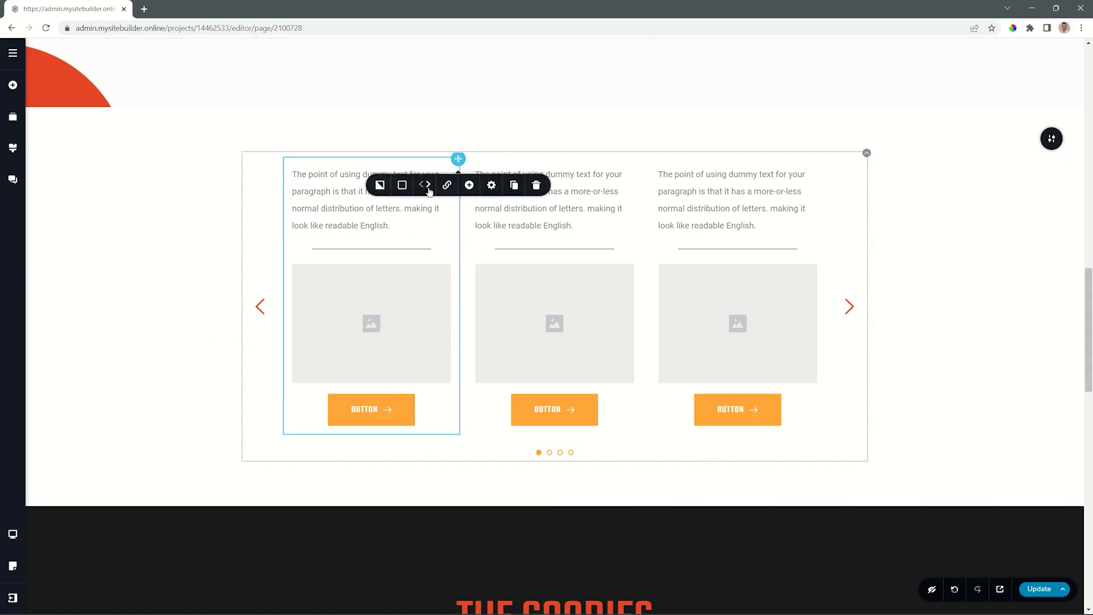
pyautogui.click(353, 191)
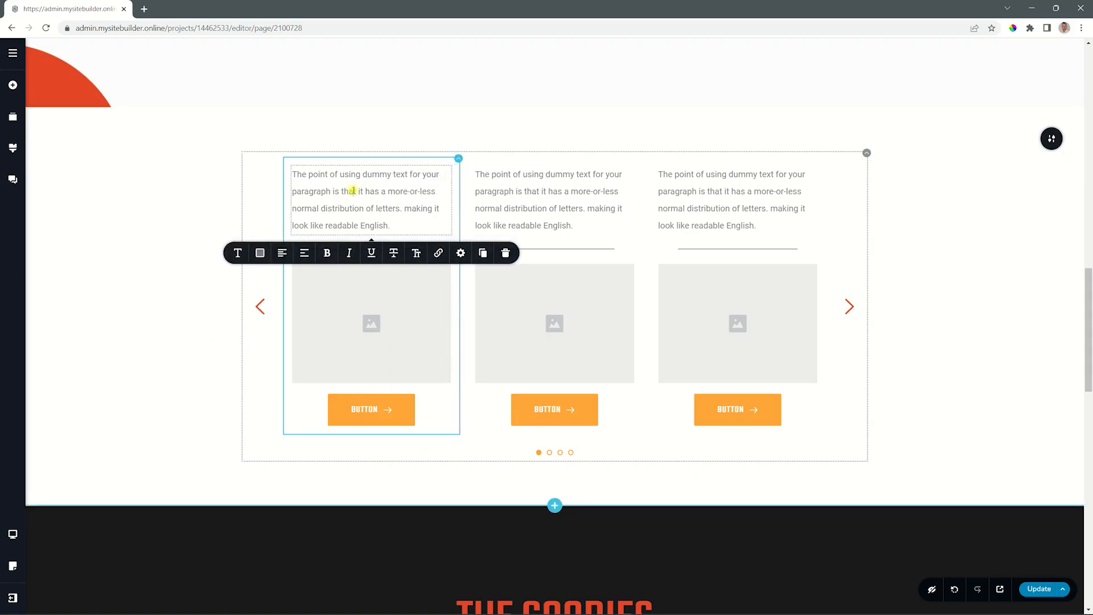
pyautogui.click(260, 254)
pyautogui.click(211, 392)
# Change the second slide's paragraph text colour to orange.
pyautogui.click(512, 208)
pyautogui.click(442, 255)
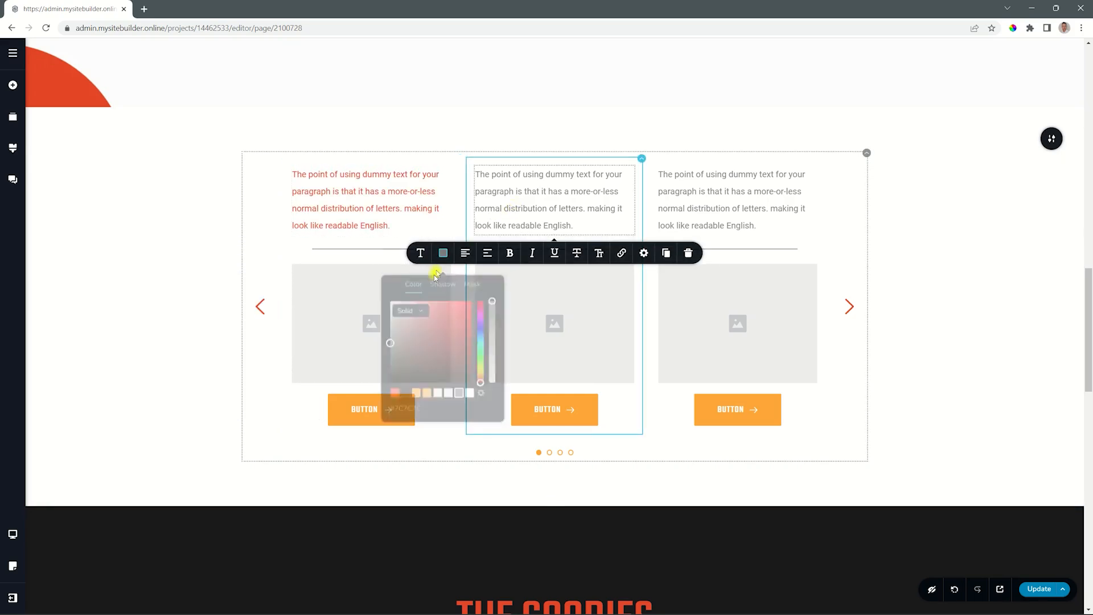
pyautogui.click(416, 389)
# Move the red-text slide and the grey-text slide one position to the right in the carousel.
pyautogui.click(385, 209)
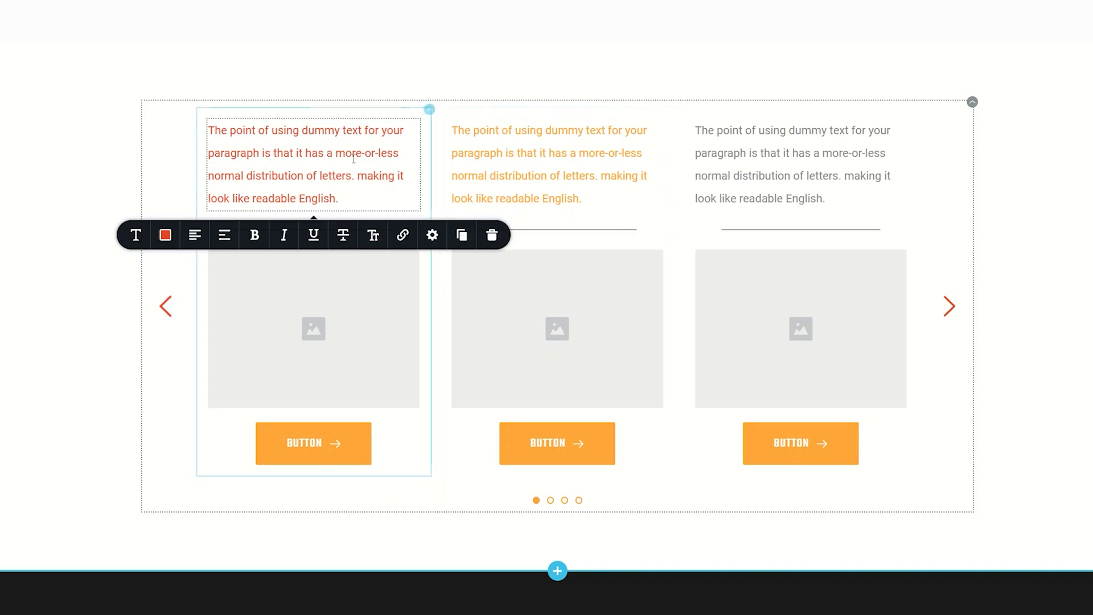
pyautogui.click(429, 111)
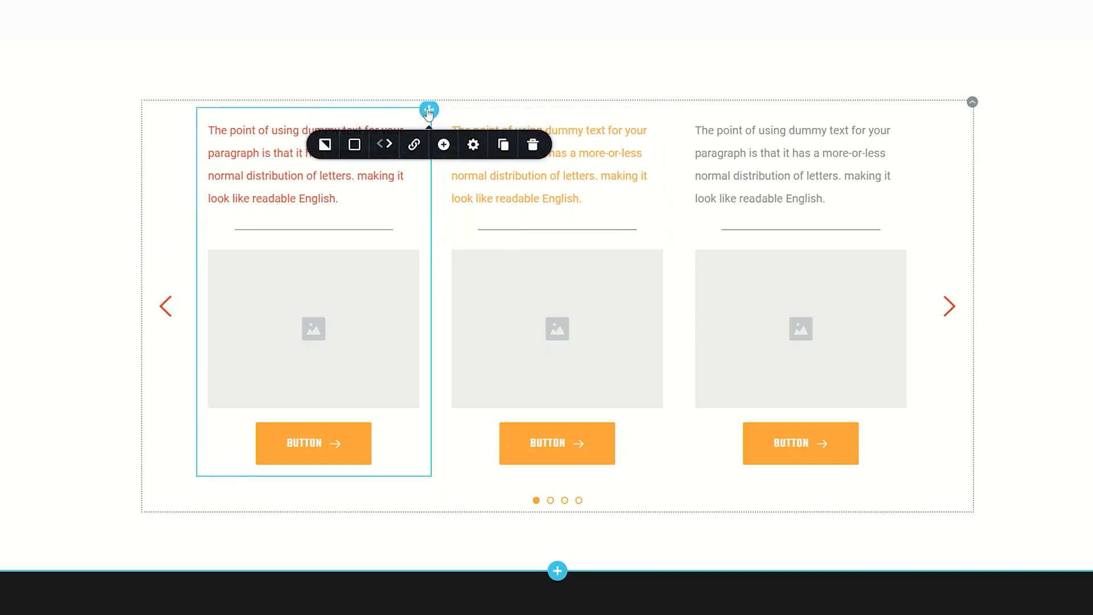
pyautogui.click(391, 146)
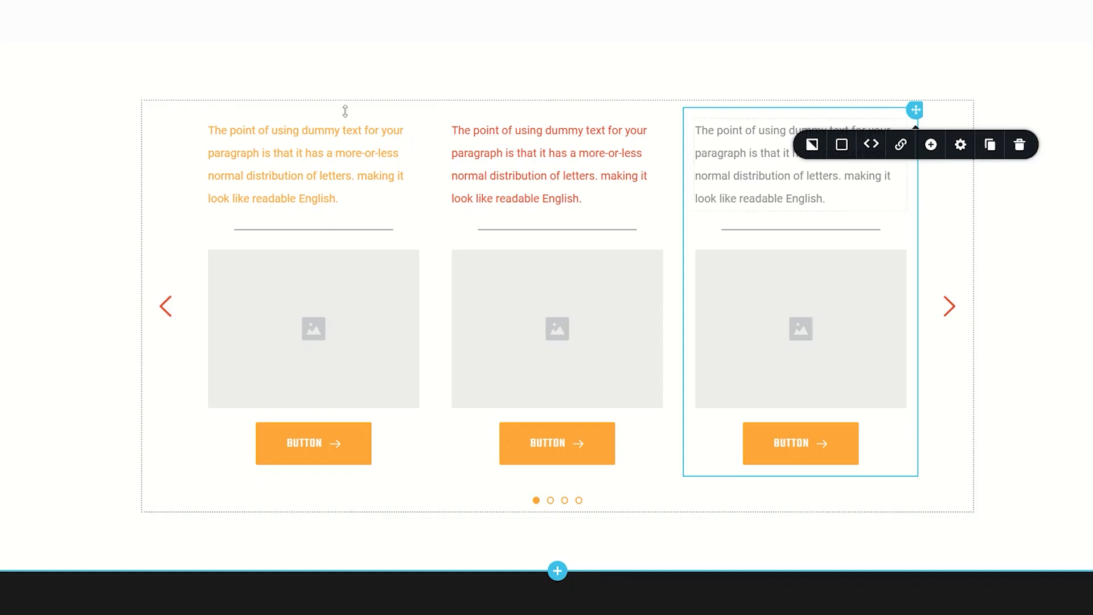
pyautogui.click(867, 147)
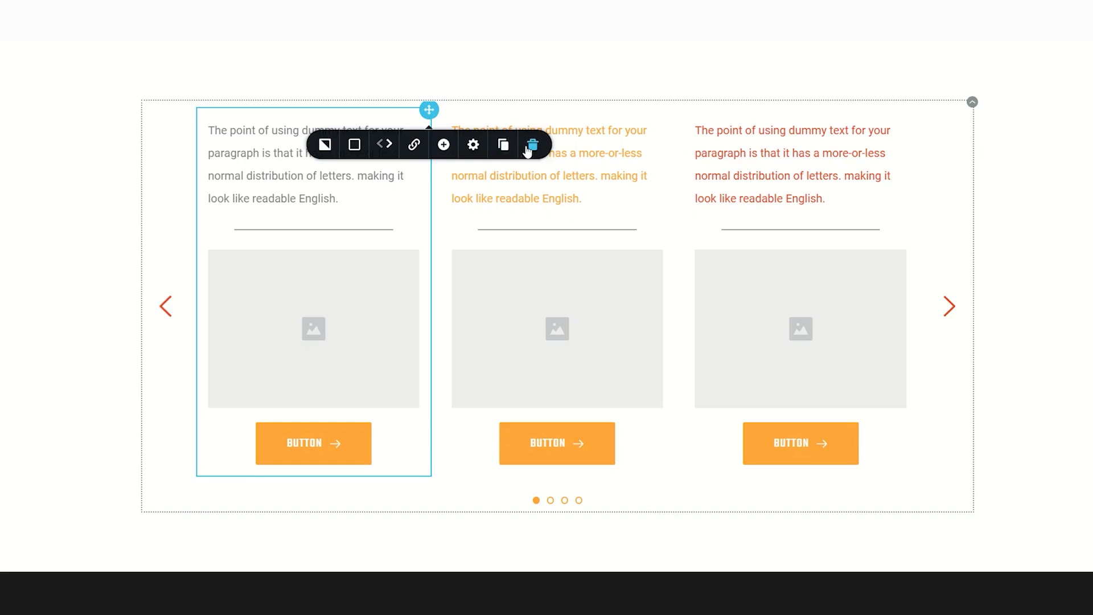
pyautogui.click(474, 146)
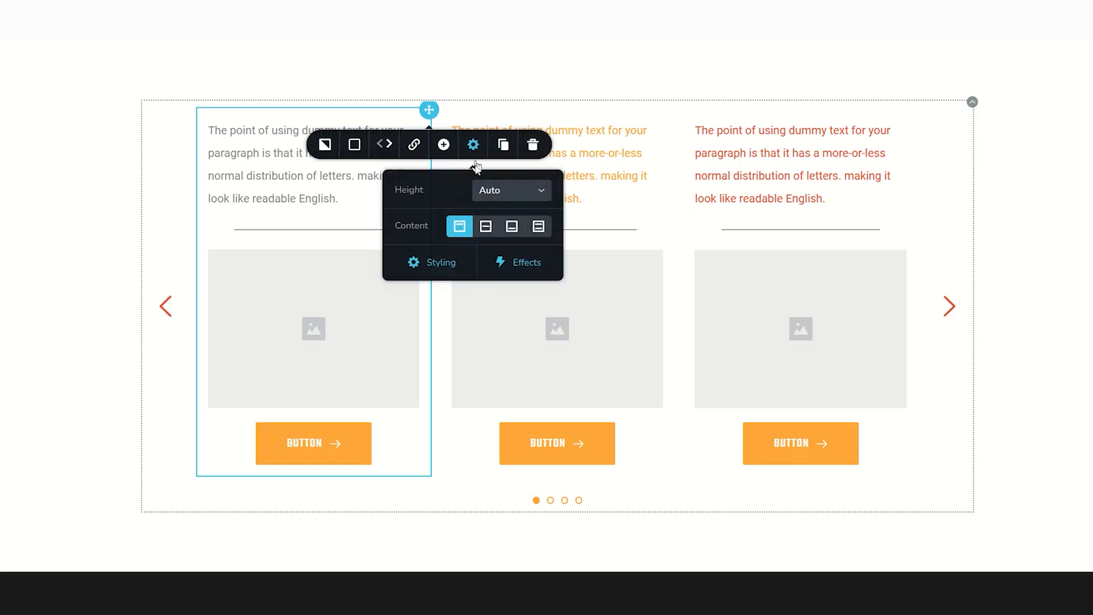
pyautogui.click(486, 226)
pyautogui.click(460, 227)
pyautogui.click(414, 147)
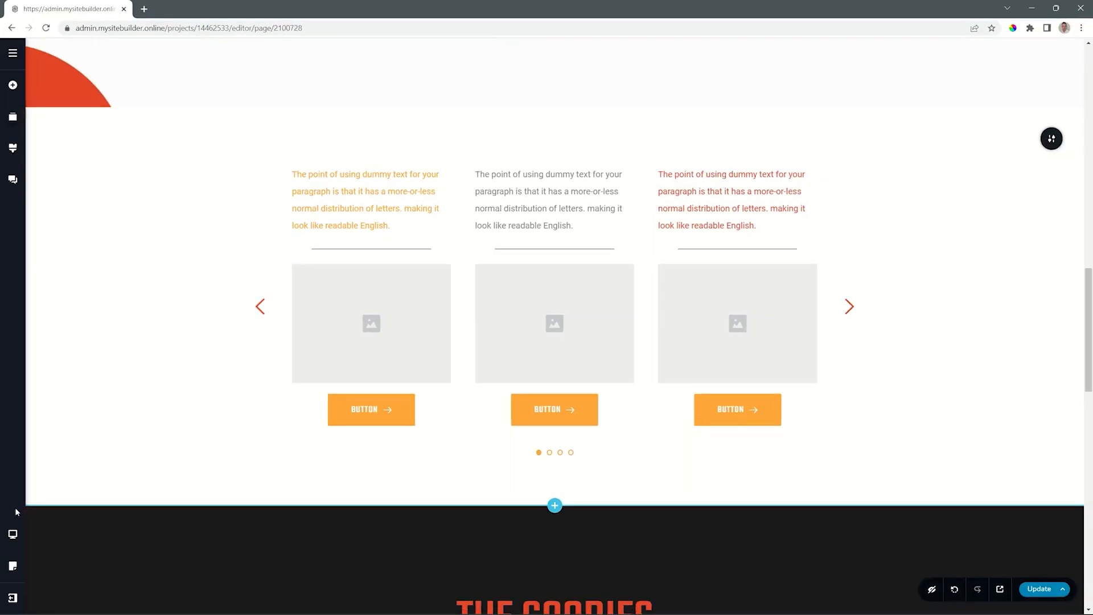
# Switch to tablet view and set the carousel's arrows spacing to 0 px.
pyautogui.click(13, 534)
pyautogui.click(58, 534)
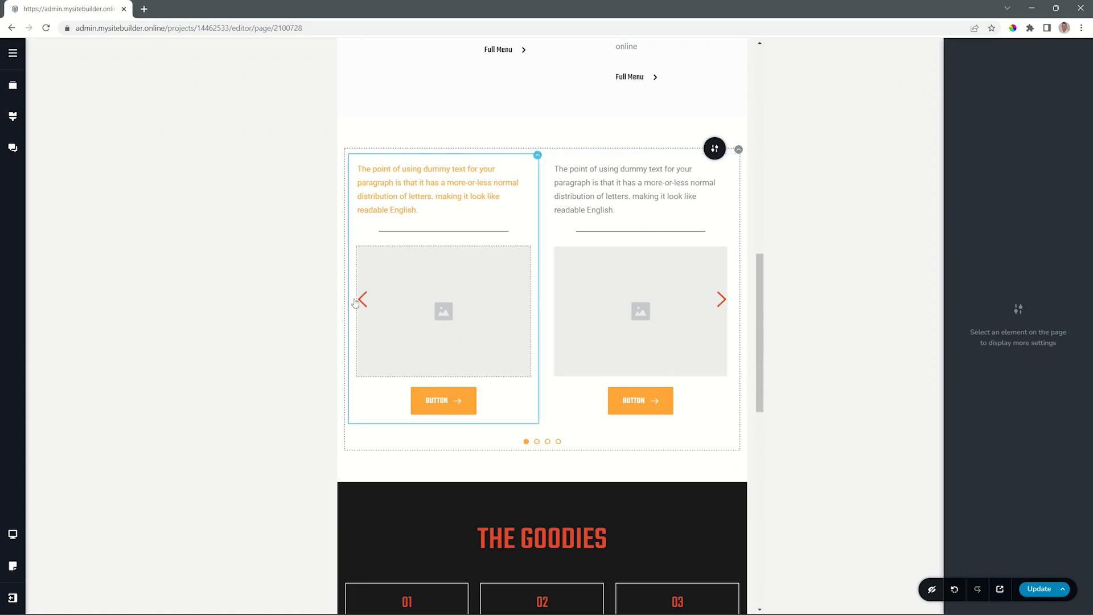
pyautogui.click(738, 149)
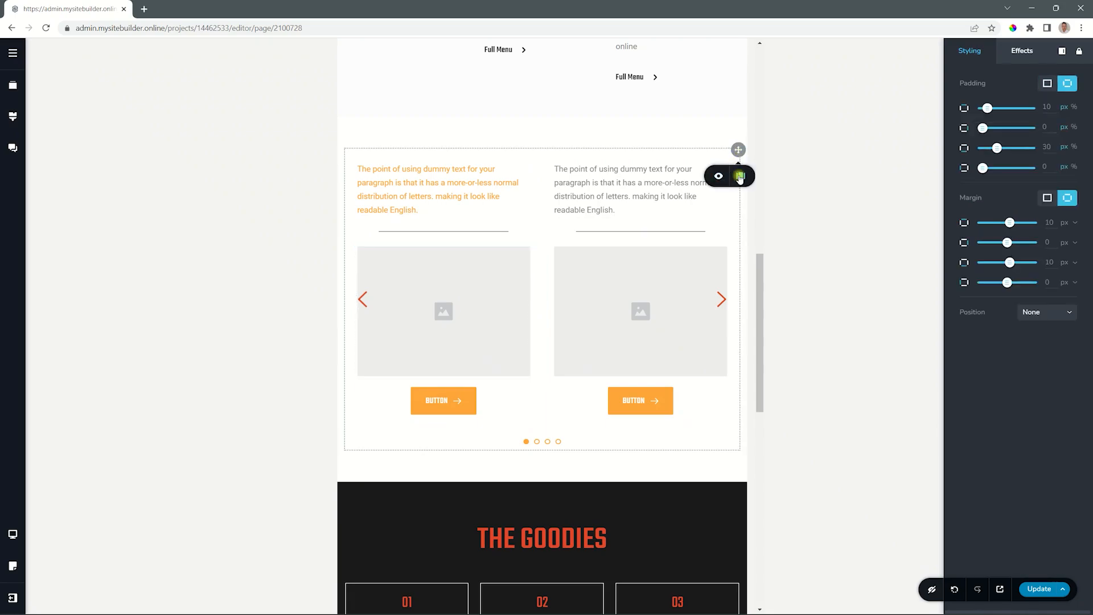
pyautogui.click(740, 175)
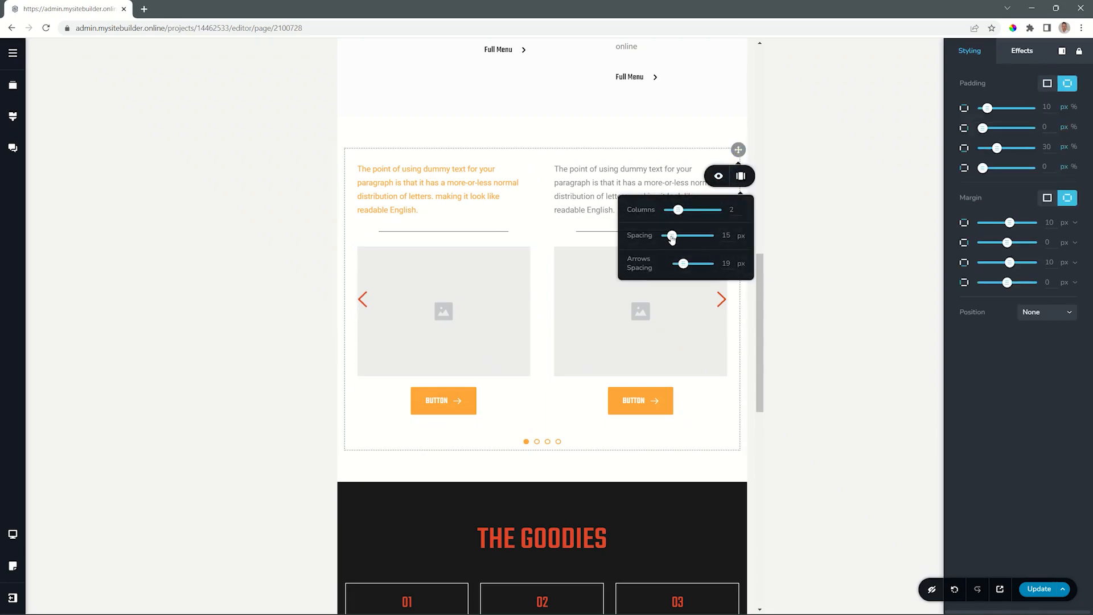
pyautogui.moveTo(683, 264); pyautogui.dragTo(669, 266)
# Set the carousel's side paddings to 24 and 22 for the tablet layout.
pyautogui.moveTo(982, 127); pyautogui.dragTo(995, 127)
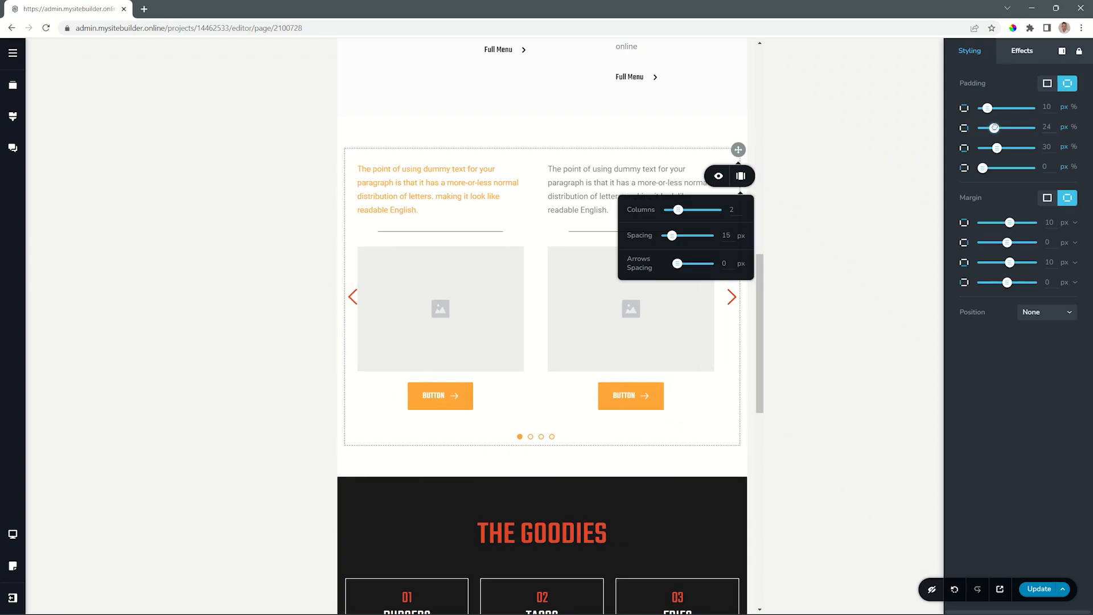
pyautogui.moveTo(982, 168); pyautogui.dragTo(995, 163)
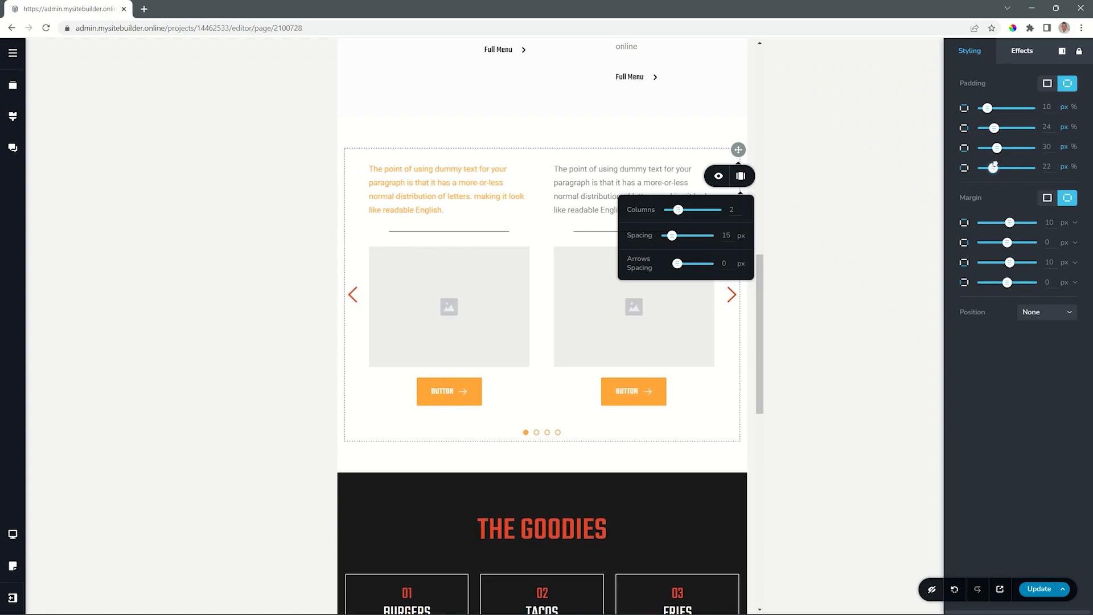
pyautogui.click(680, 425)
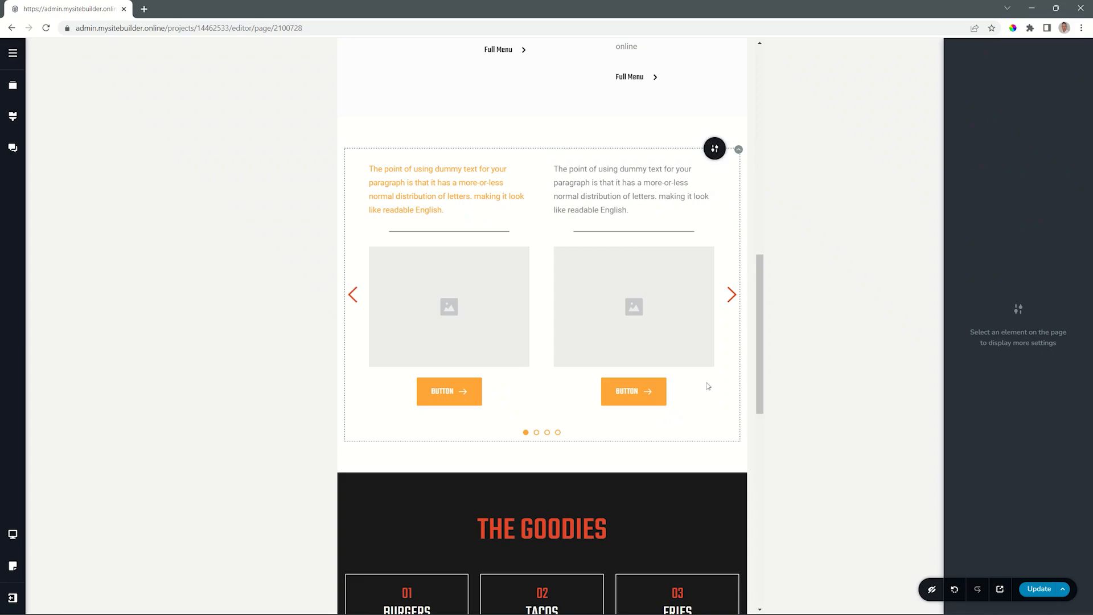
# Switch to mobile view and set the carousel's arrows spacing to 0 px.
pyautogui.click(12, 534)
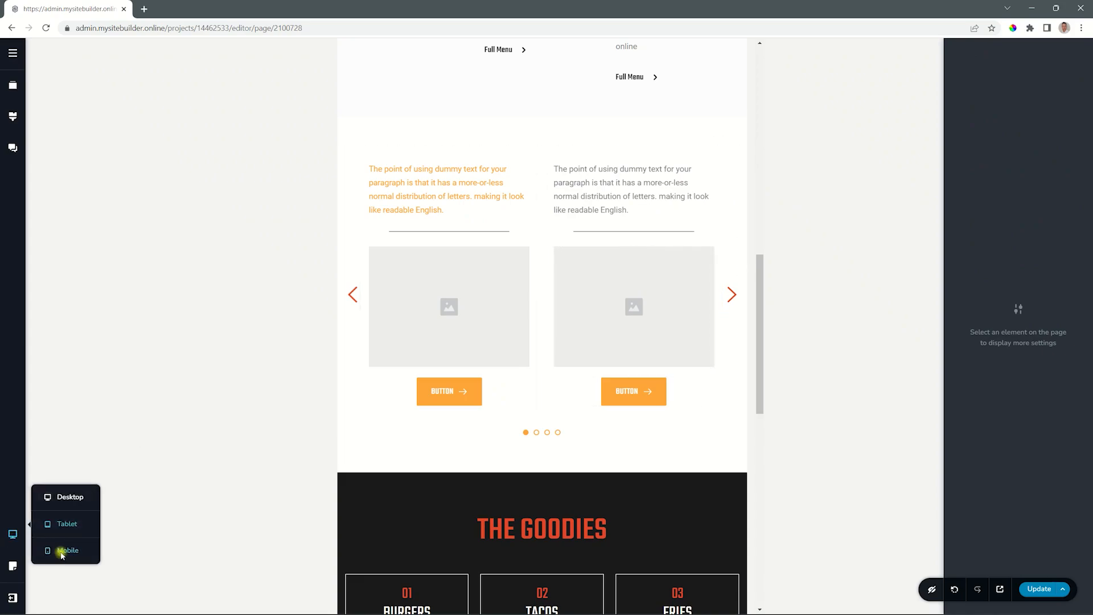
pyautogui.click(62, 551)
pyautogui.click(649, 156)
pyautogui.click(648, 160)
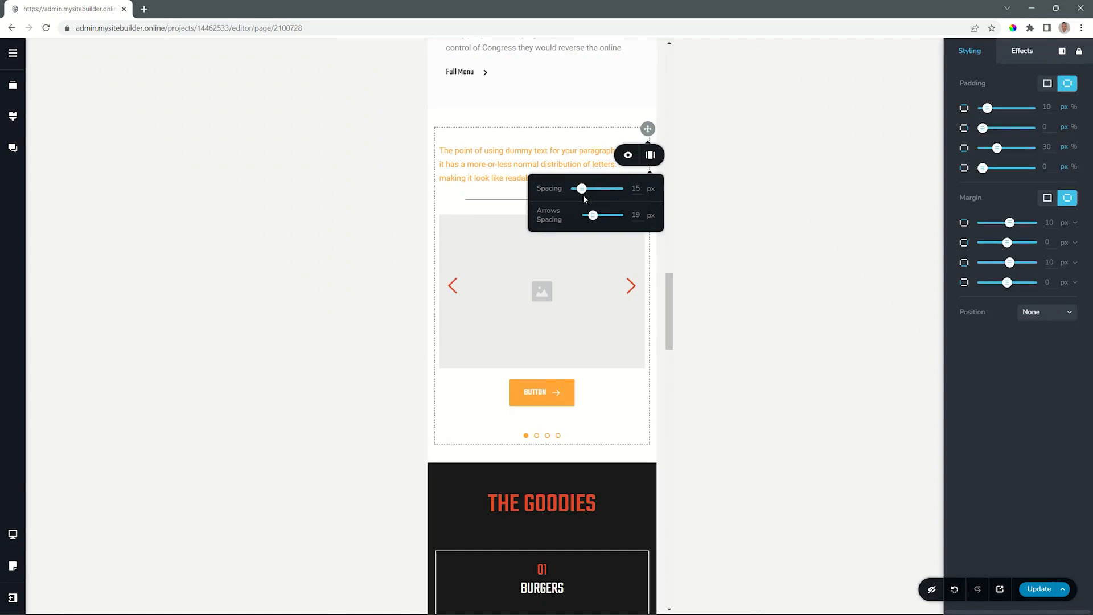
pyautogui.moveTo(592, 215); pyautogui.dragTo(583, 216)
# Set both side paddings of the carousel to 45 for the mobile layout.
pyautogui.doubleClick(1052, 127)
pyautogui.write('45')
pyautogui.doubleClick(1047, 168)
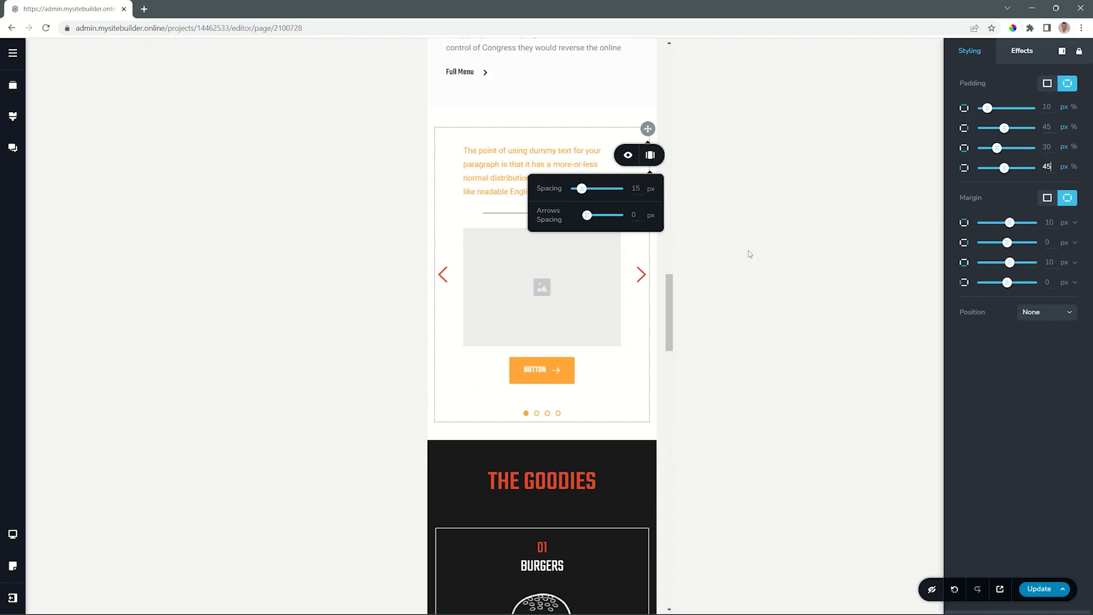
pyautogui.click(625, 397)
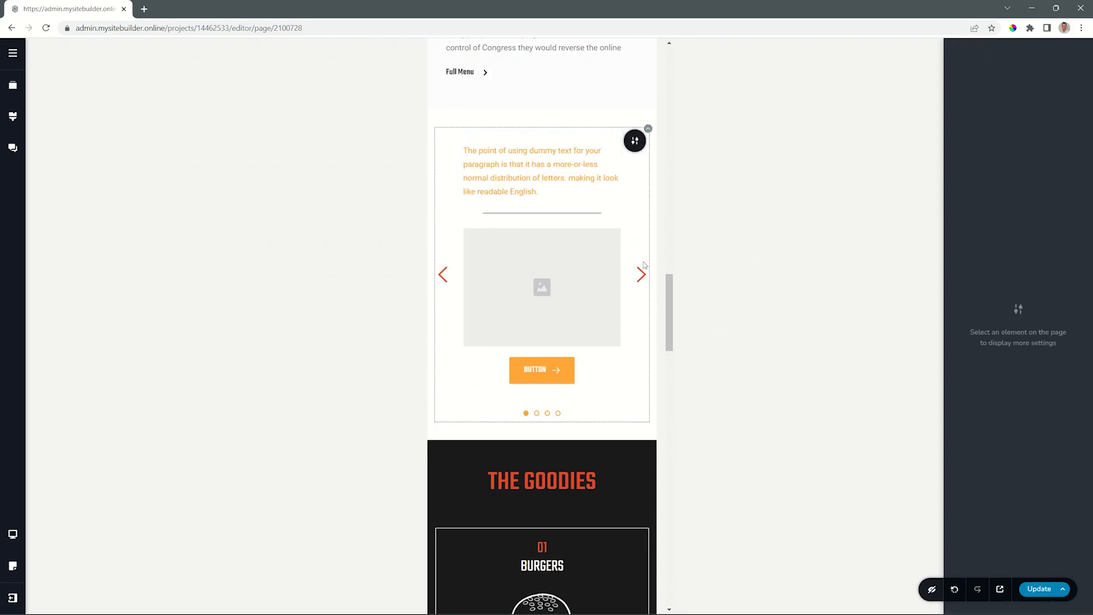